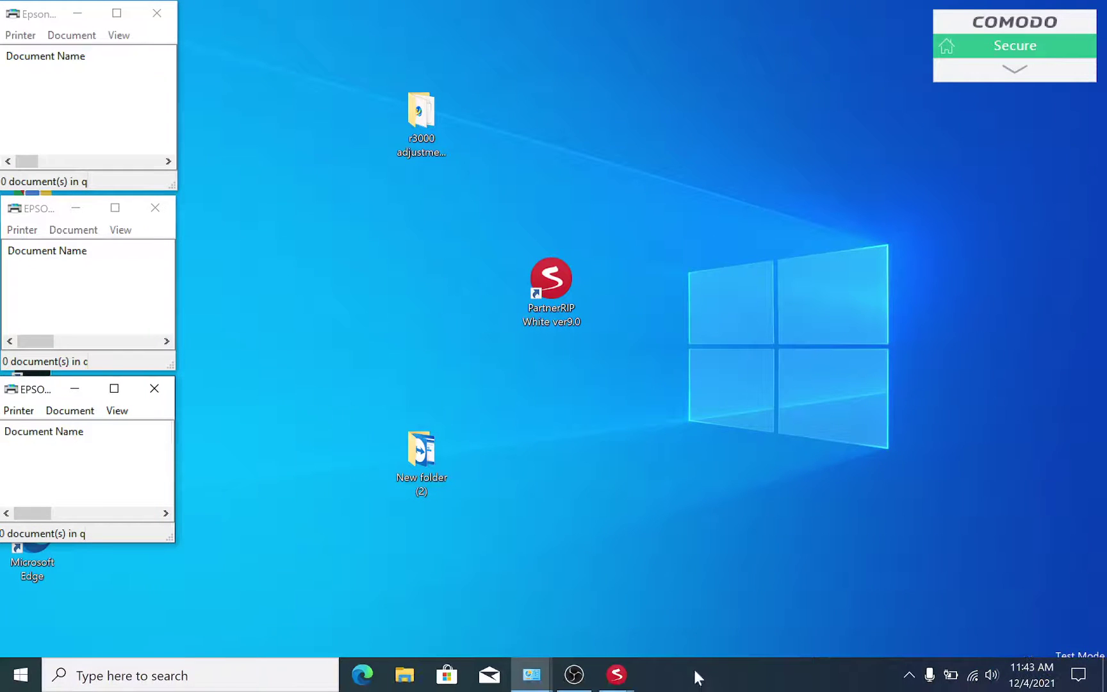
- Preview the three PartnerRIP Pro instances and bring the geisha artwork instance forward
{"action": "mouse_move", "coordinate": [621, 680]}
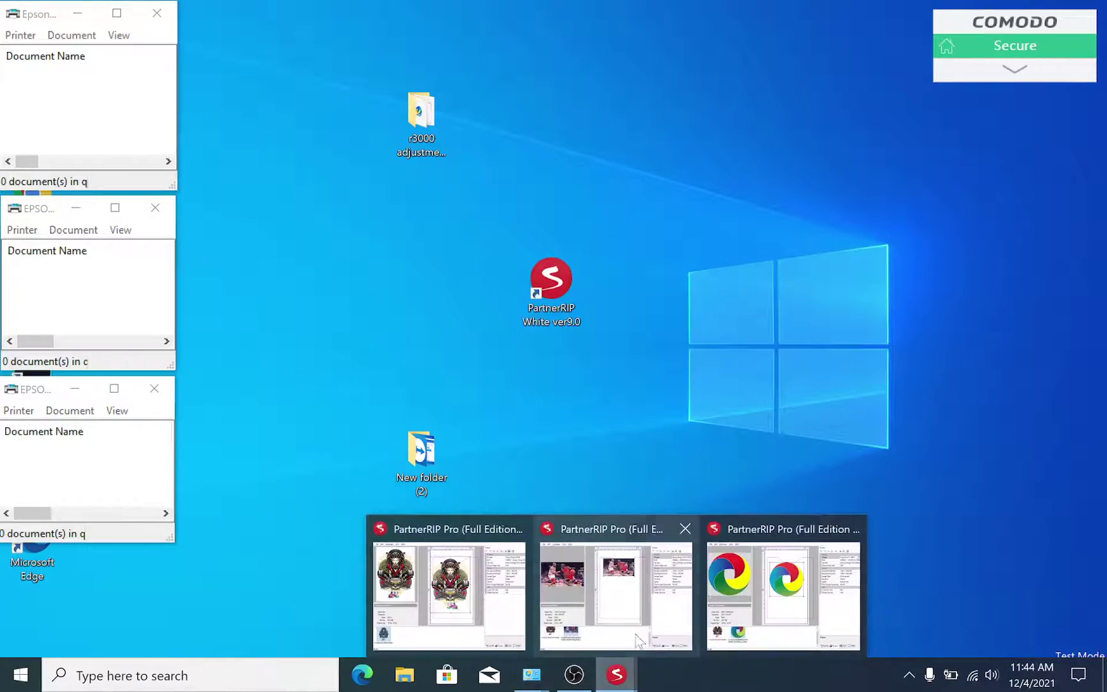
{"action": "mouse_move", "coordinate": [641, 596]}
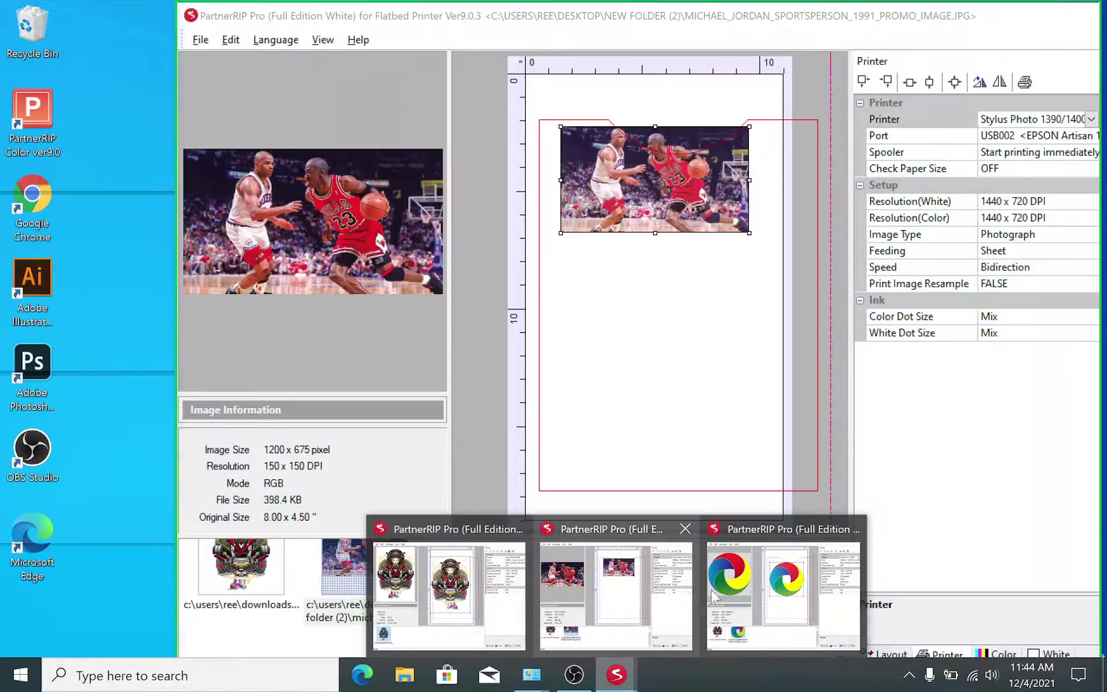
{"action": "mouse_move", "coordinate": [726, 618]}
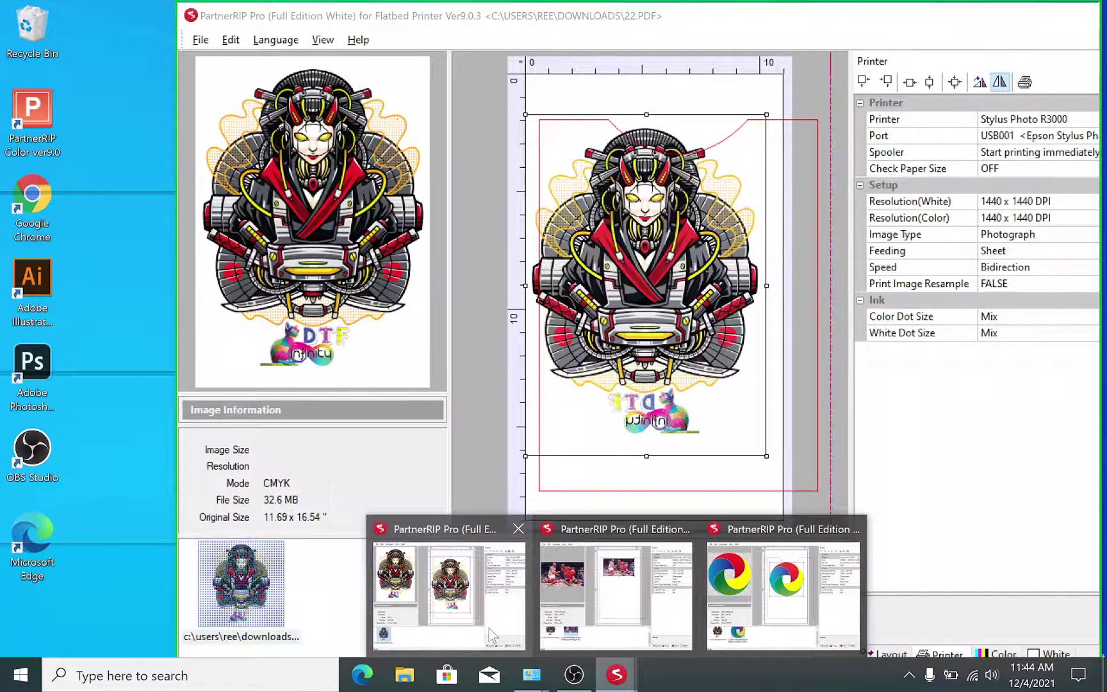
{"action": "left_click", "coordinate": [491, 634]}
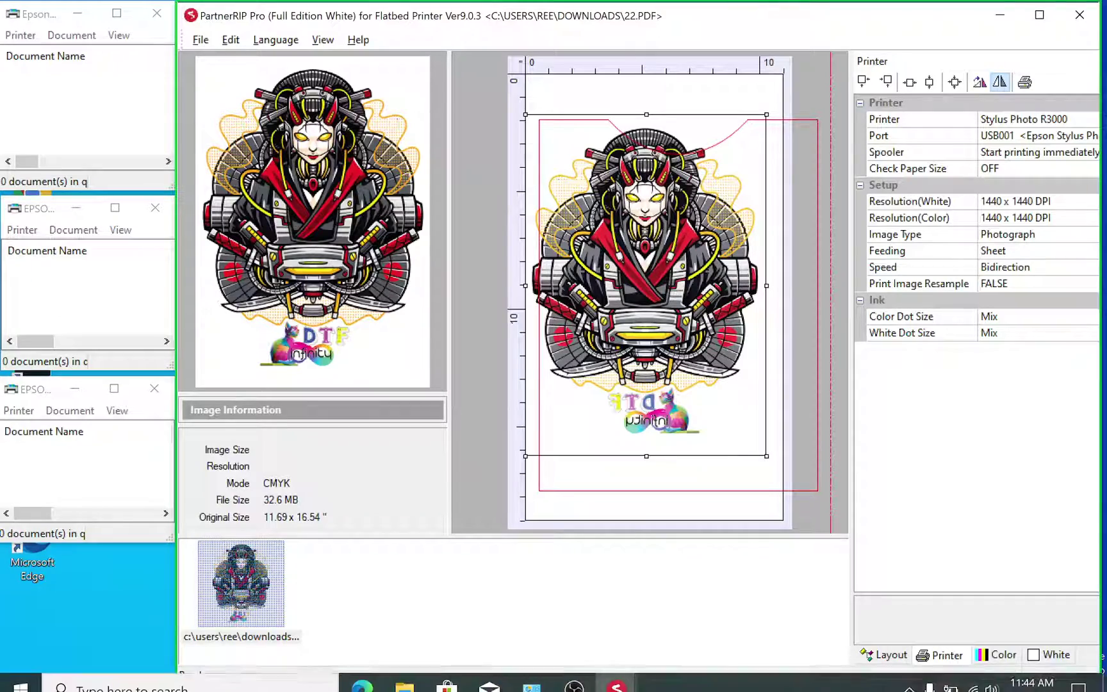
{"action": "left_click", "coordinate": [616, 676]}
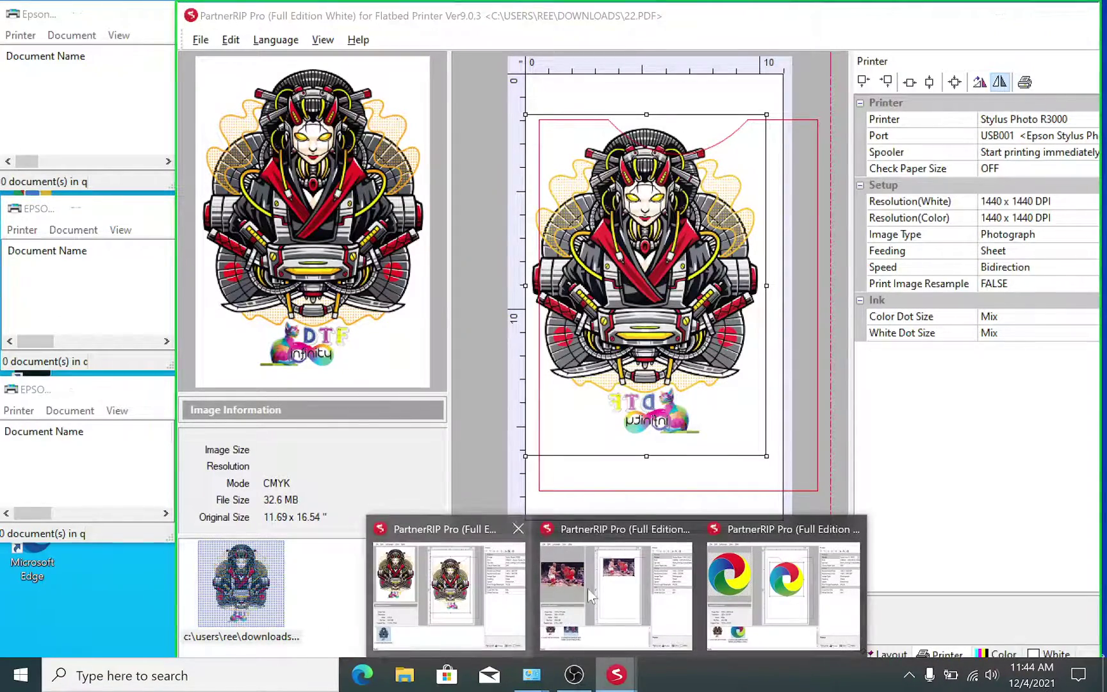
{"action": "mouse_move", "coordinate": [756, 586]}
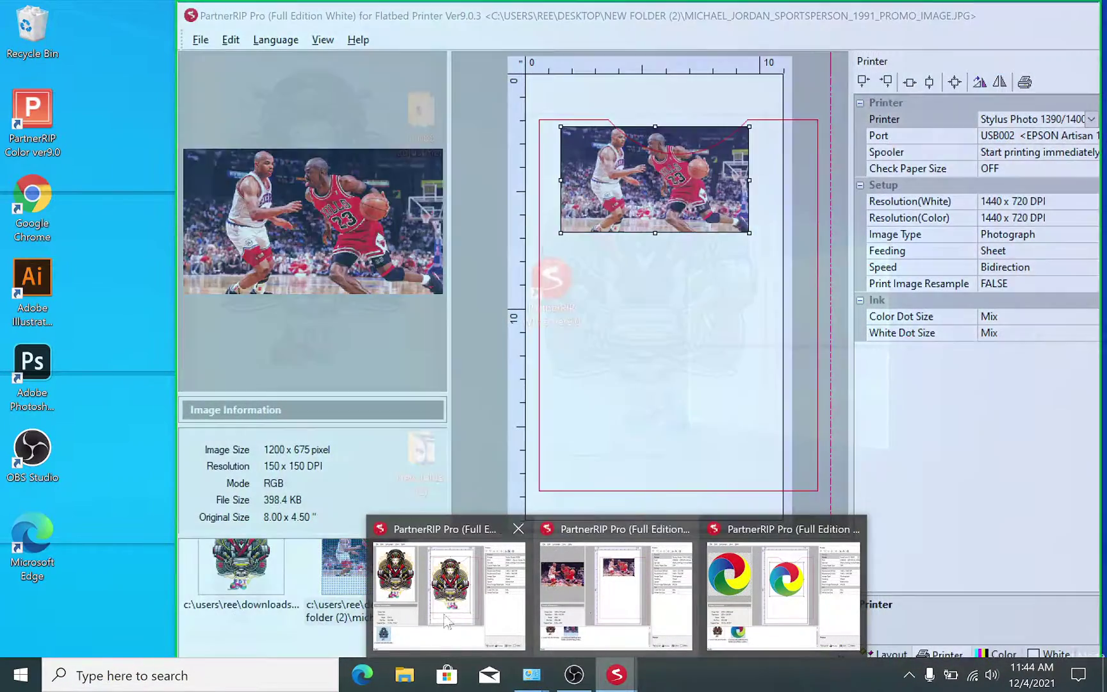
{"action": "mouse_move", "coordinate": [436, 620]}
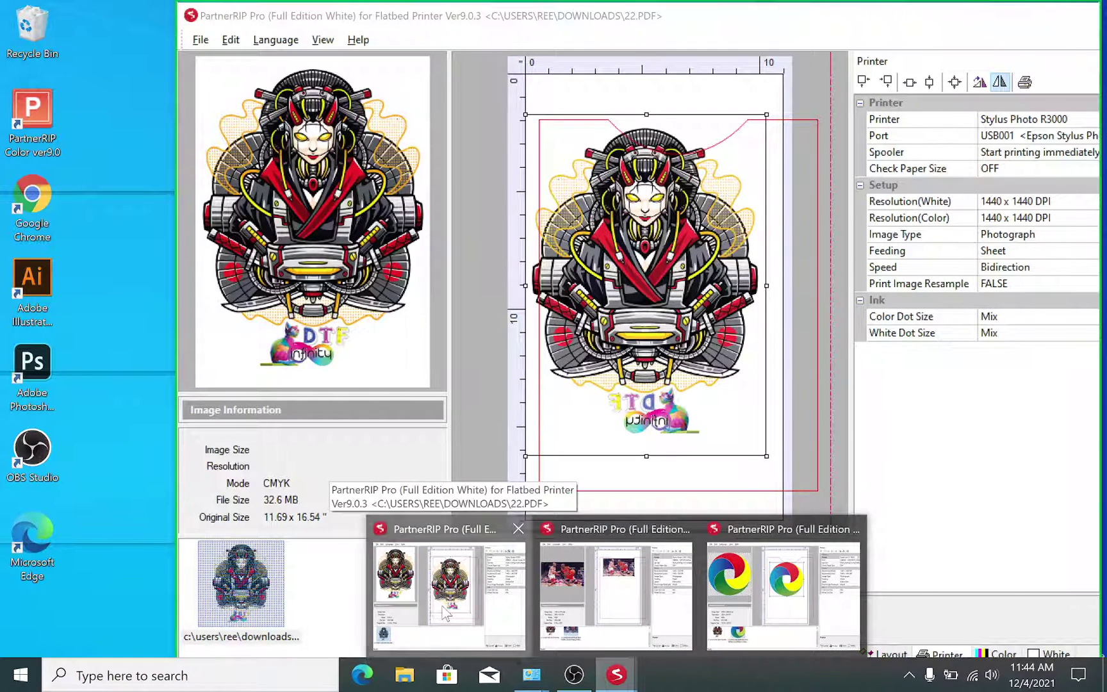
{"action": "left_click", "coordinate": [435, 620]}
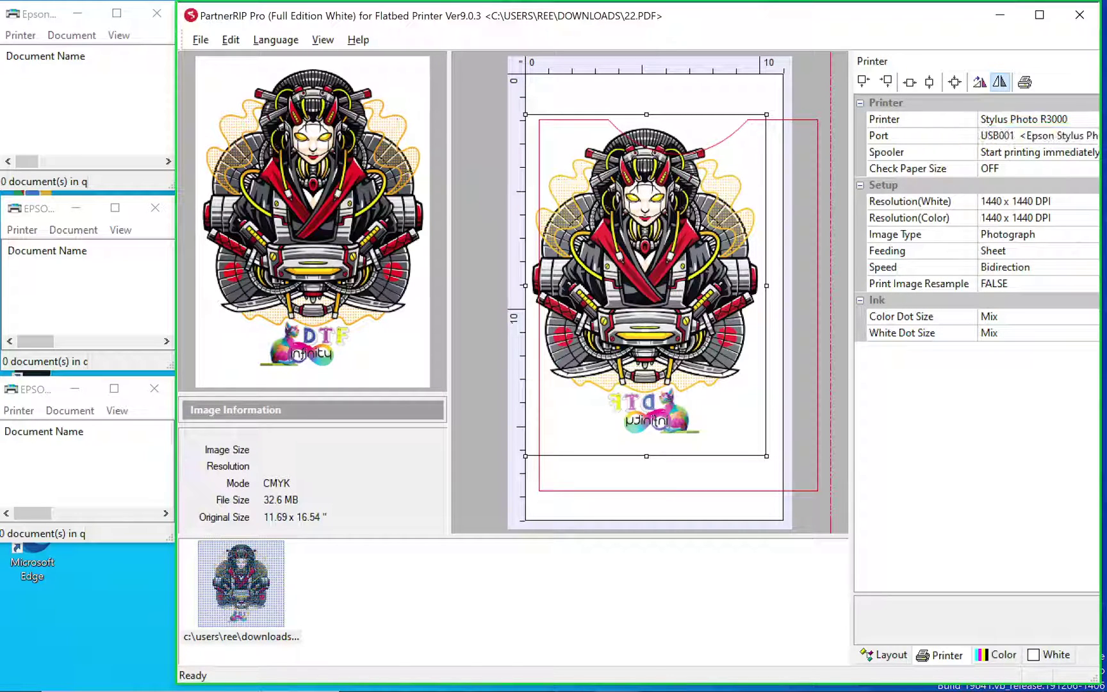
- Switch to the basketball instance, then to the SureColor SC-P800 swirl logo instance
{"action": "mouse_move", "coordinate": [616, 673]}
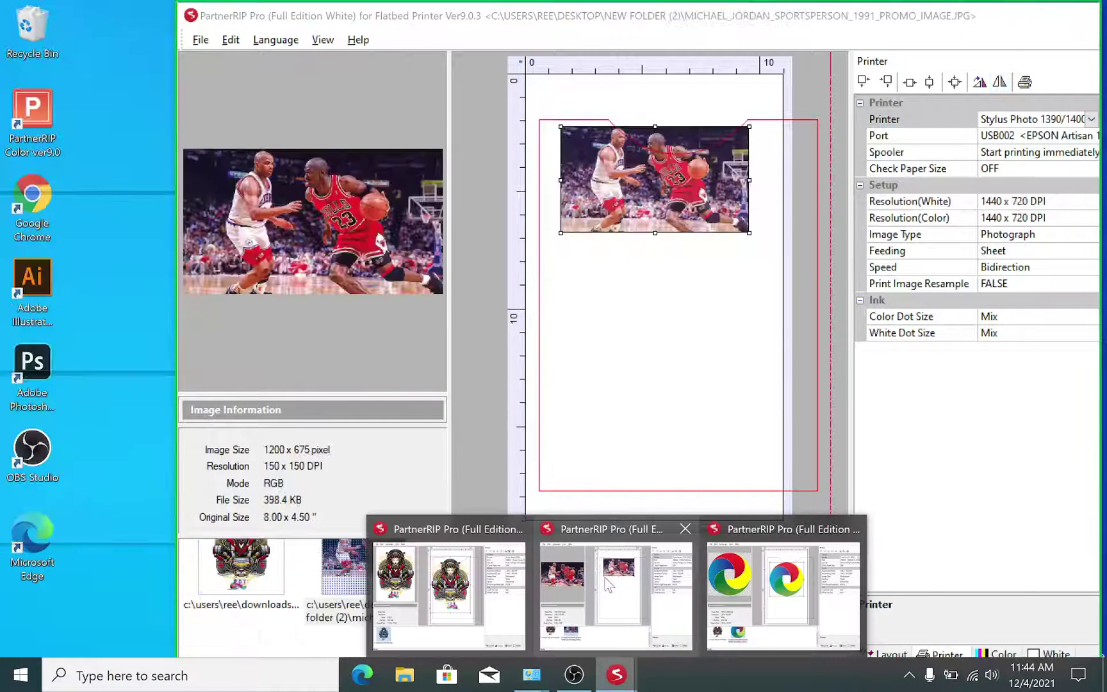
{"action": "left_click", "coordinate": [608, 584]}
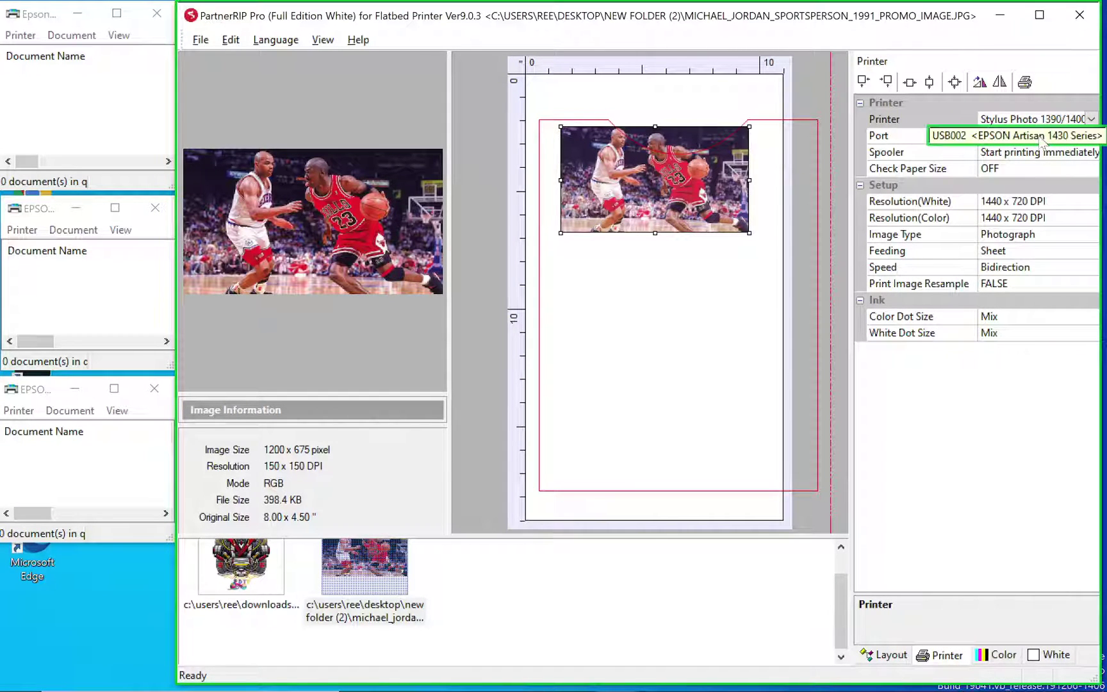
{"action": "mouse_move", "coordinate": [653, 688]}
{"action": "mouse_move", "coordinate": [616, 674]}
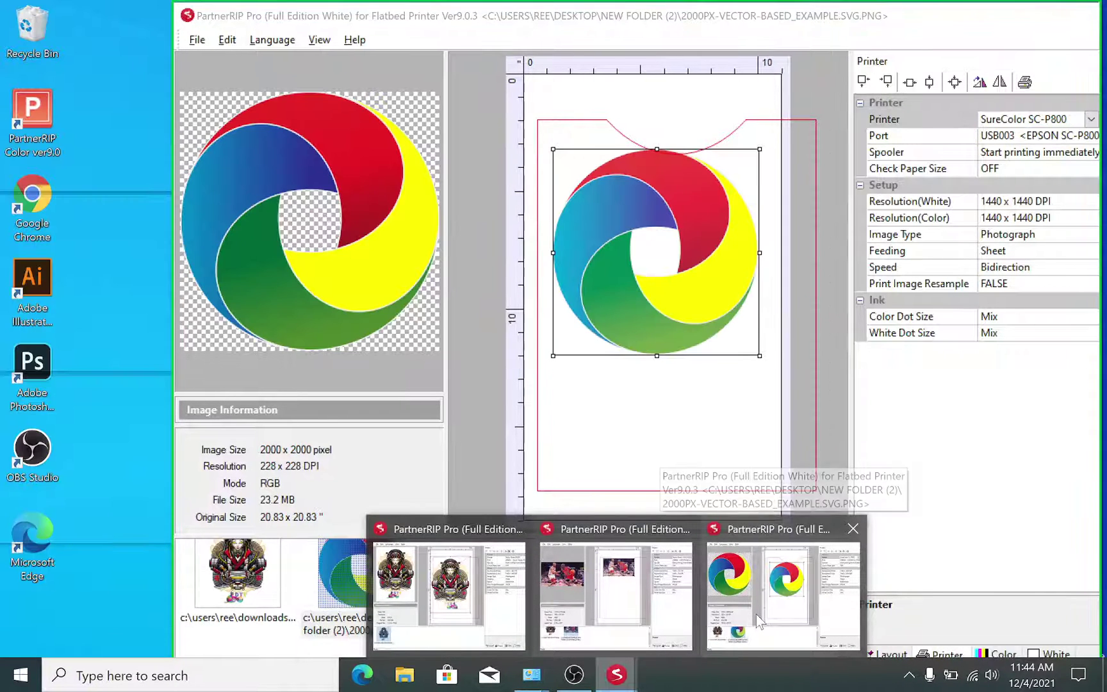
{"action": "left_click", "coordinate": [756, 614]}
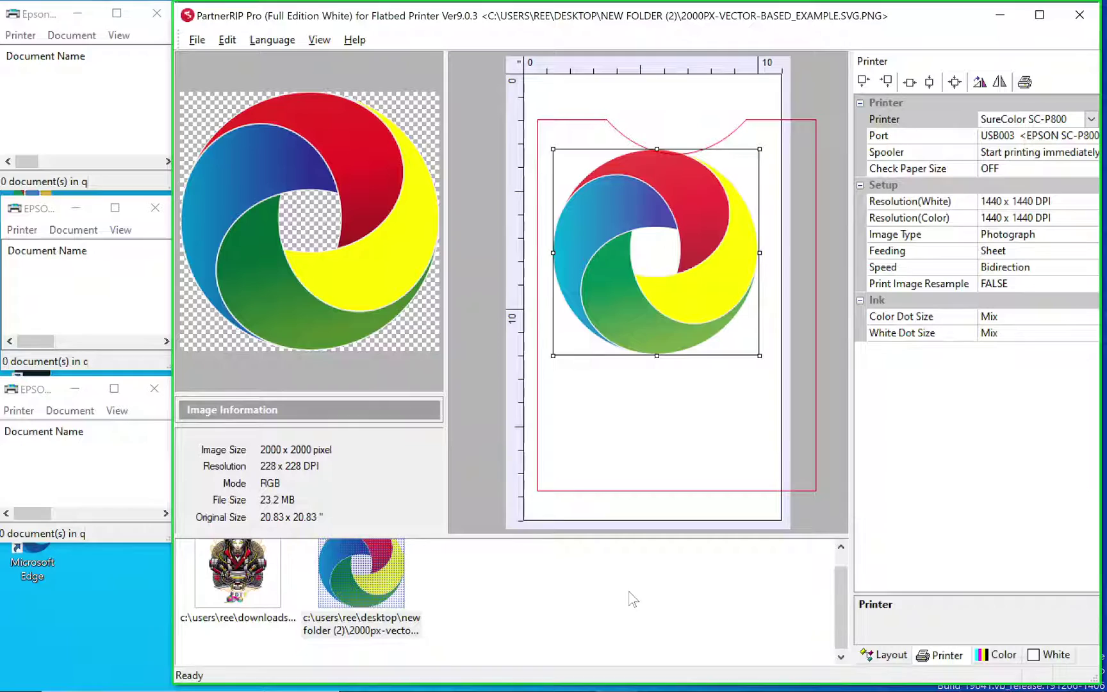
- Scale the swirl logo down to 506 x 506 DPI and move it onto the shirt's upper chest
{"action": "mouse_move", "coordinate": [666, 689]}
{"action": "mouse_move", "coordinate": [616, 685]}
{"action": "left_click_drag", "start_coordinate": [758, 354], "coordinate": [648, 265]}
{"action": "left_click_drag", "start_coordinate": [616, 217], "coordinate": [664, 235]}
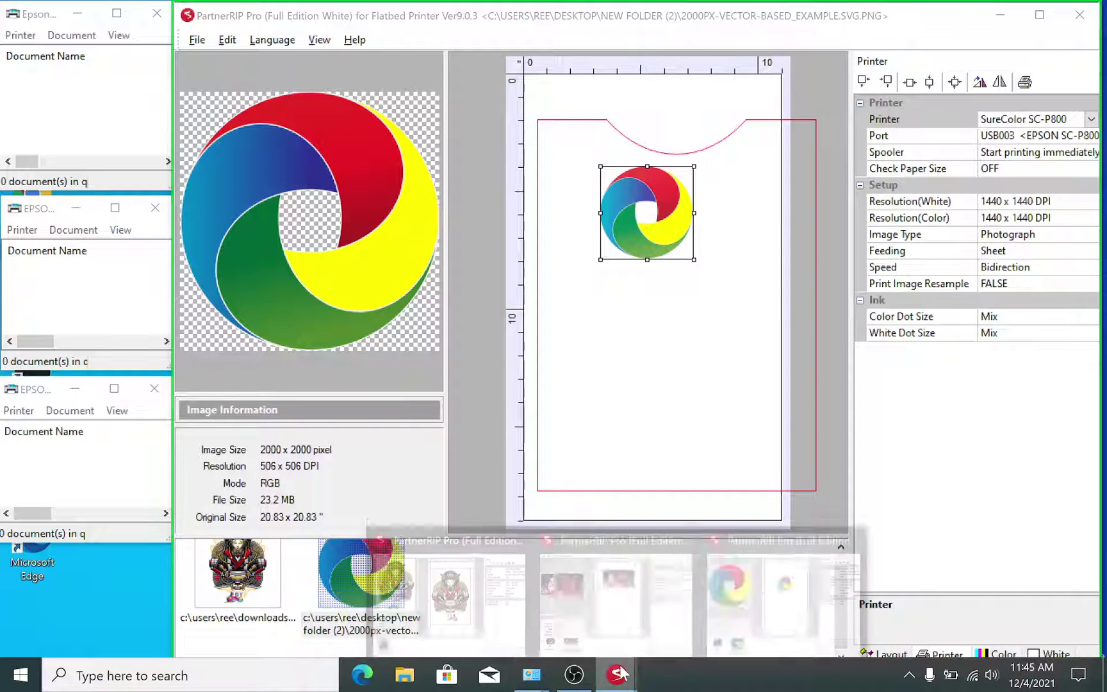
- Shrink the geisha artwork, move it toward the top, and check then cancel the Print settings
{"action": "left_click", "coordinate": [452, 588]}
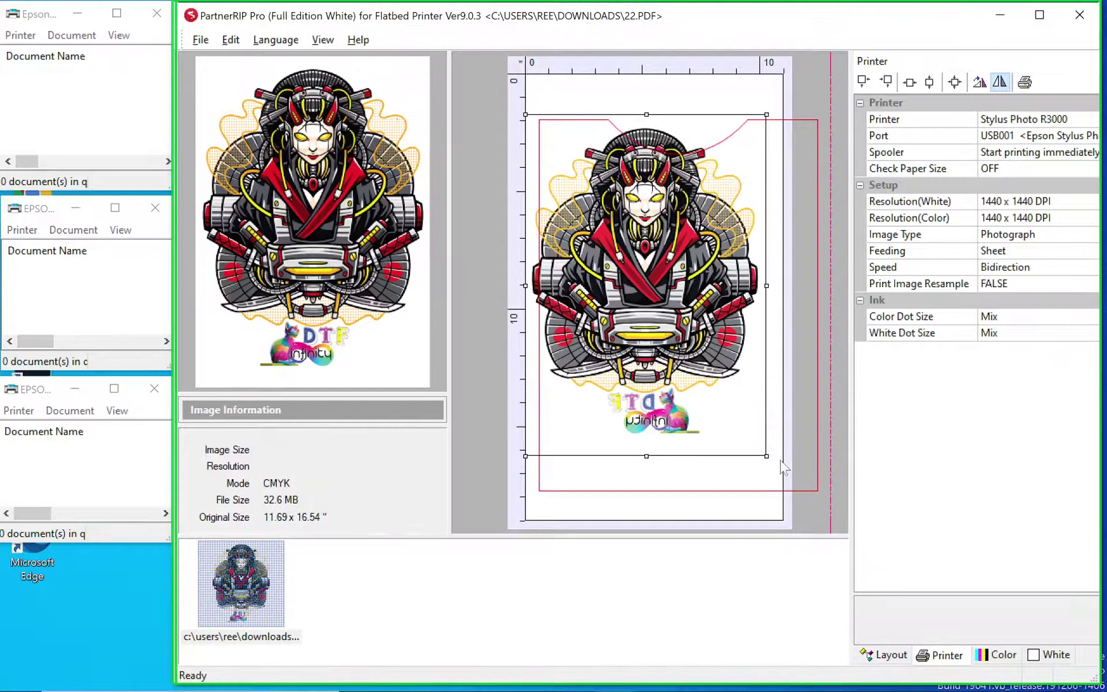
{"action": "left_click_drag", "start_coordinate": [766, 454], "coordinate": [650, 292]}
{"action": "left_click_drag", "start_coordinate": [599, 203], "coordinate": [652, 233]}
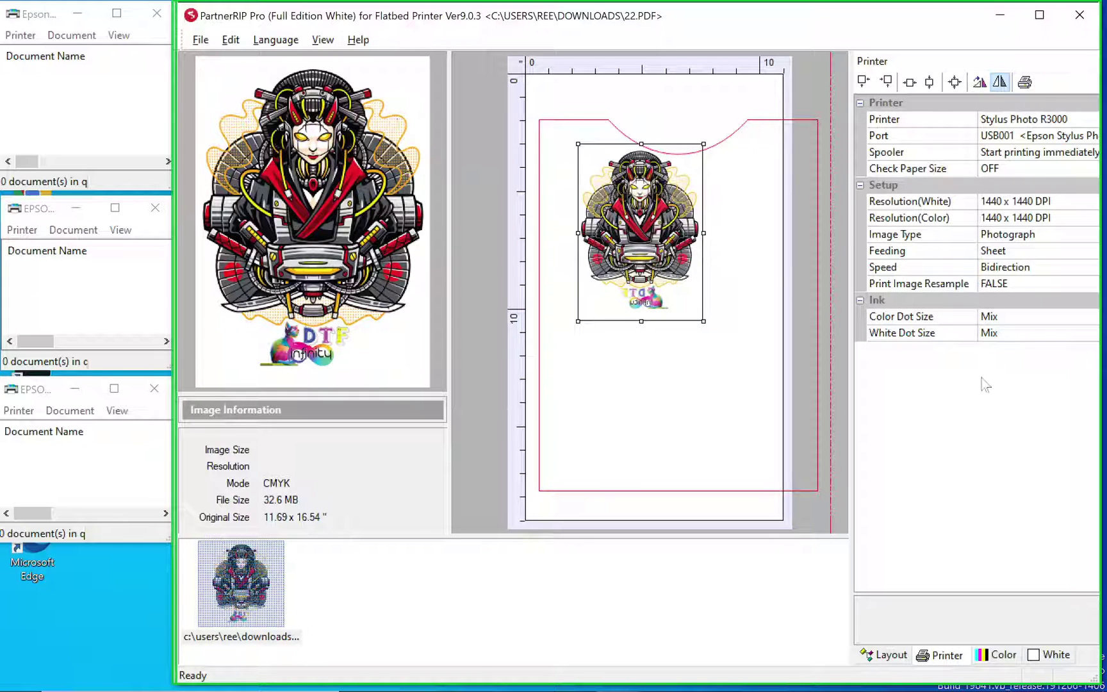
{"action": "left_click", "coordinate": [1024, 82]}
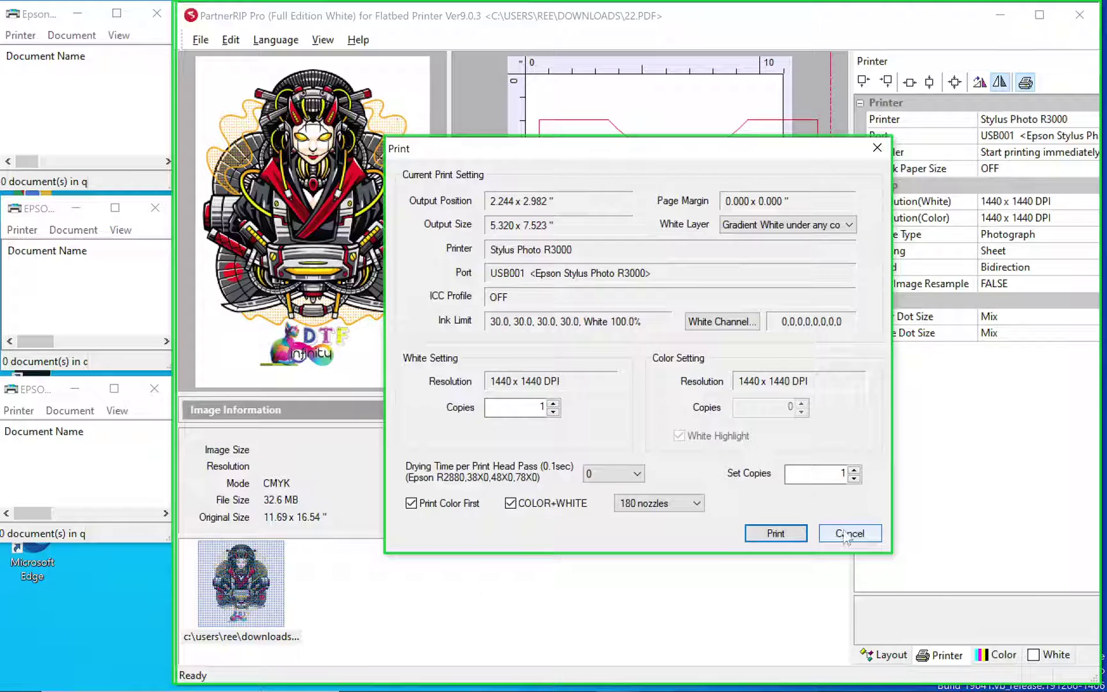
{"action": "left_click", "coordinate": [847, 536]}
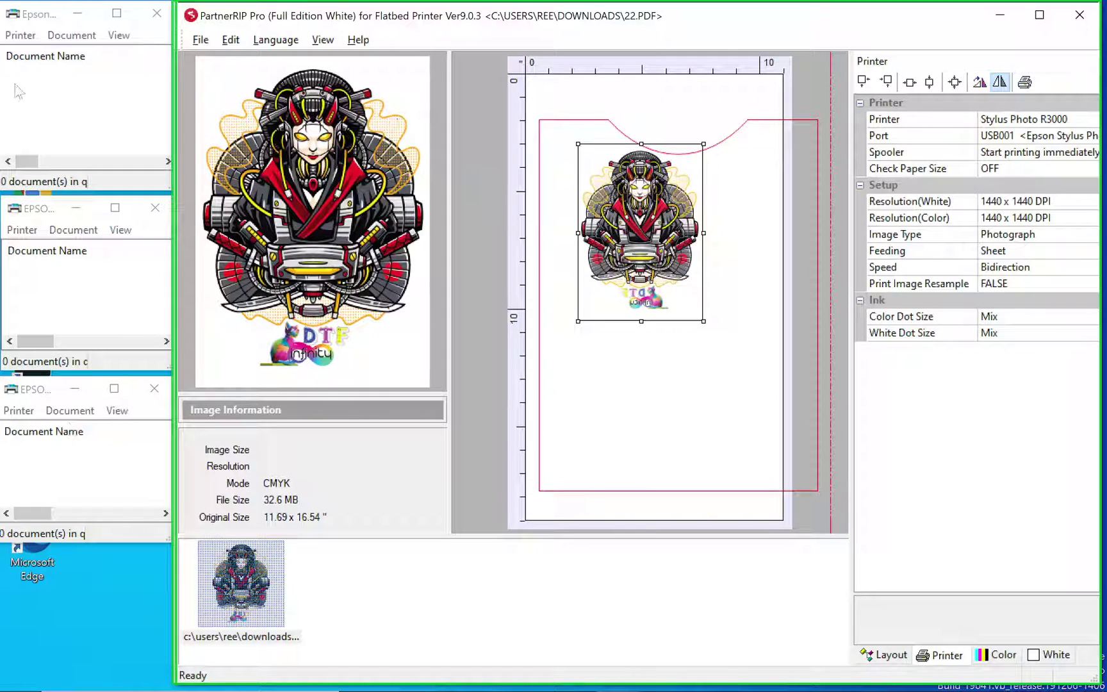
- Widen the Stylus Photo R3000, Artisan 1430 and third Epson queue windows to show their columns
{"action": "left_click", "coordinate": [55, 23]}
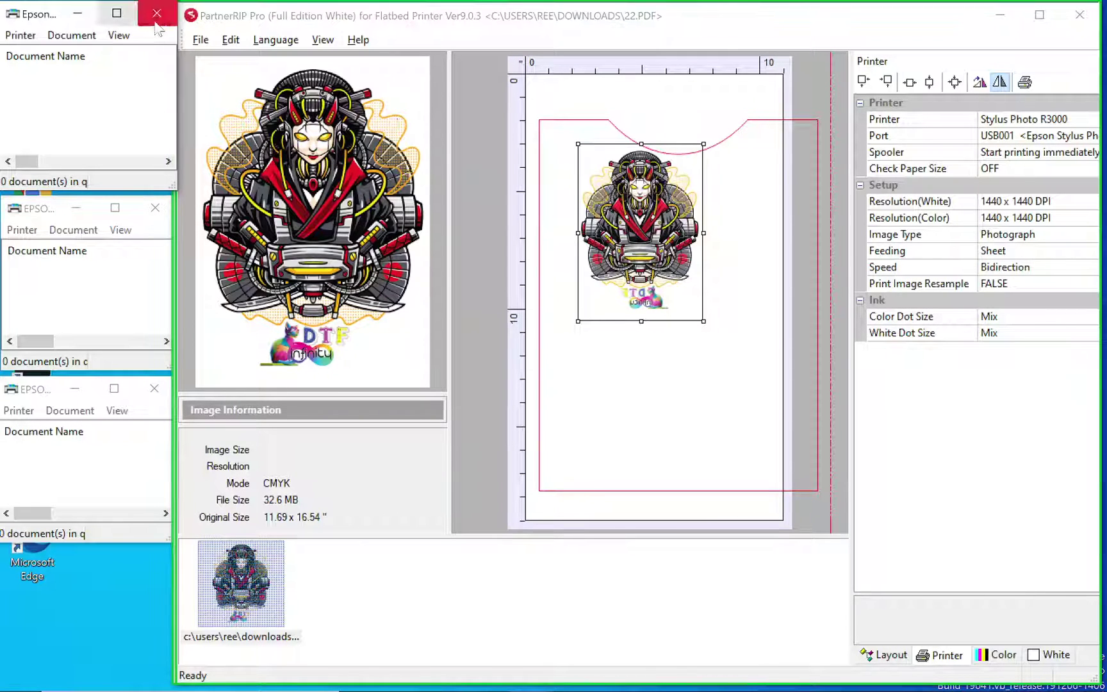
{"action": "left_click_drag", "start_coordinate": [176, 38], "coordinate": [363, 39]}
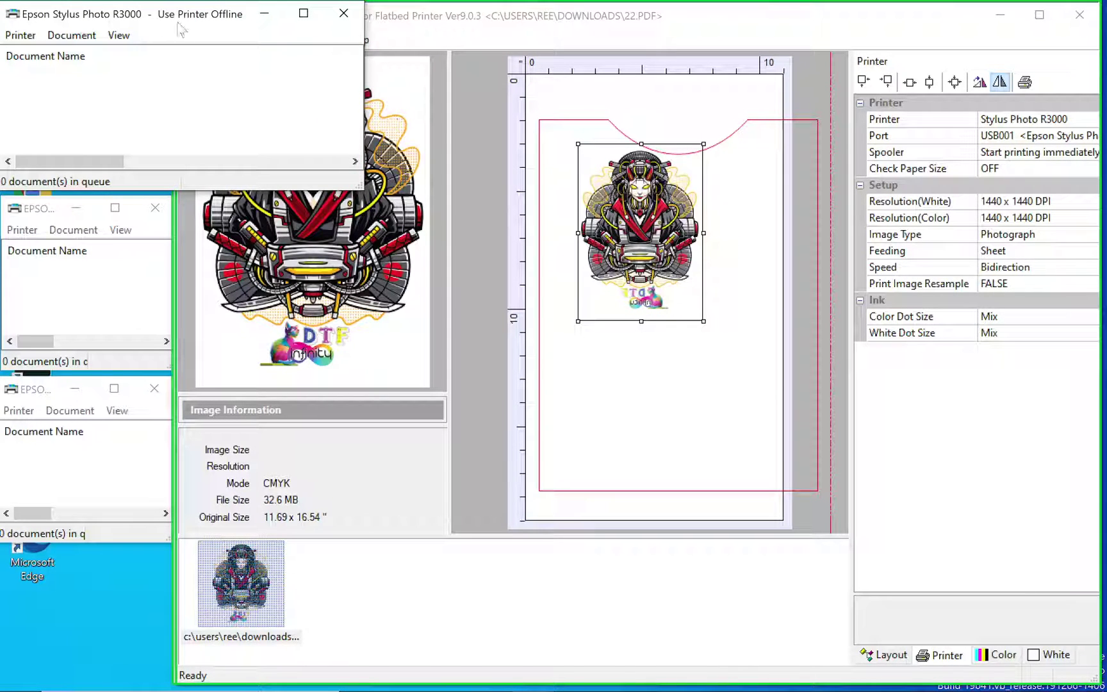
{"action": "left_click", "coordinate": [140, 278]}
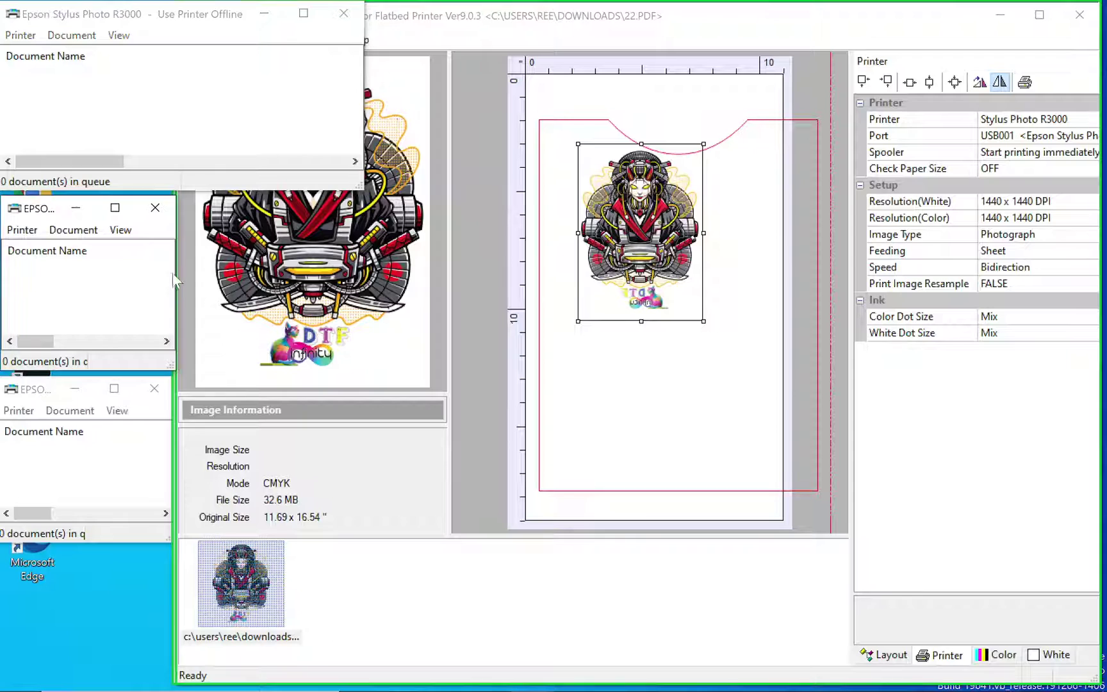
{"action": "left_click_drag", "start_coordinate": [175, 274], "coordinate": [384, 277]}
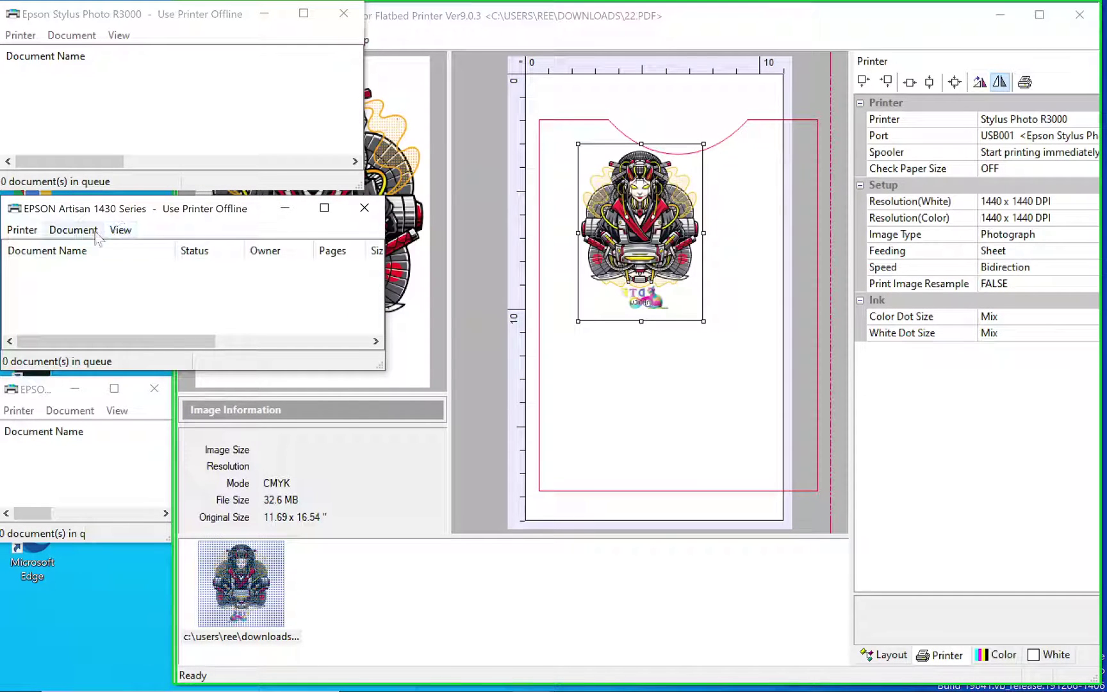
{"action": "mouse_move", "coordinate": [181, 433]}
{"action": "left_mouse_down"}
{"action": "mouse_move", "coordinate": [346, 433]}
{"action": "mouse_move", "coordinate": [182, 433]}
{"action": "left_mouse_up"}
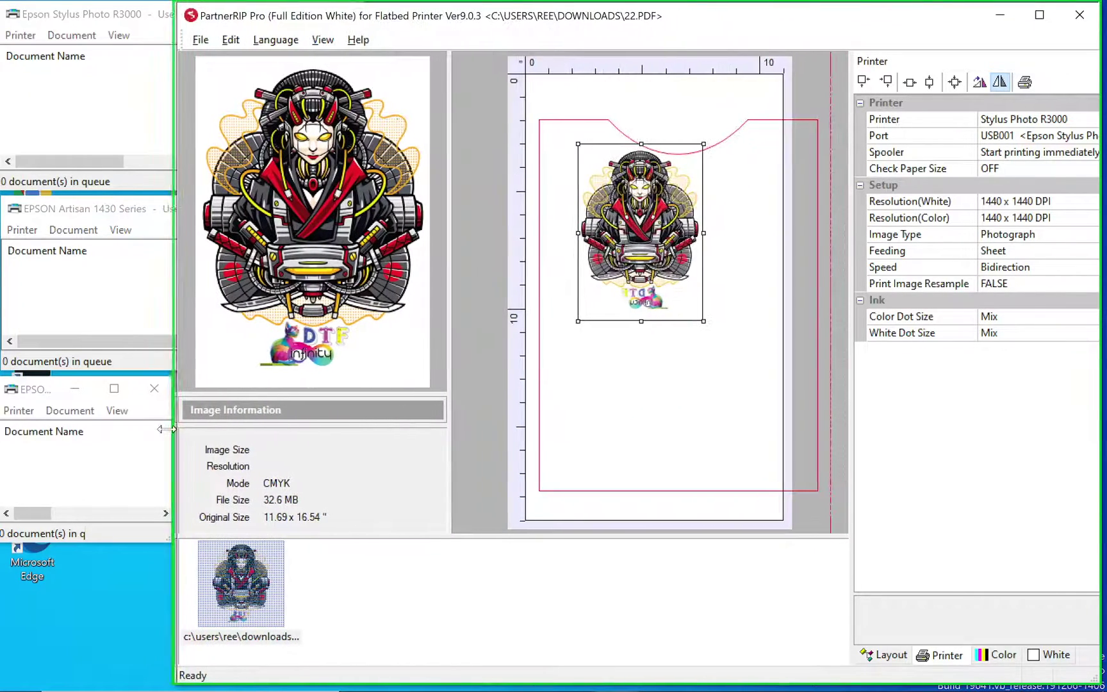
{"action": "left_click", "coordinate": [148, 415]}
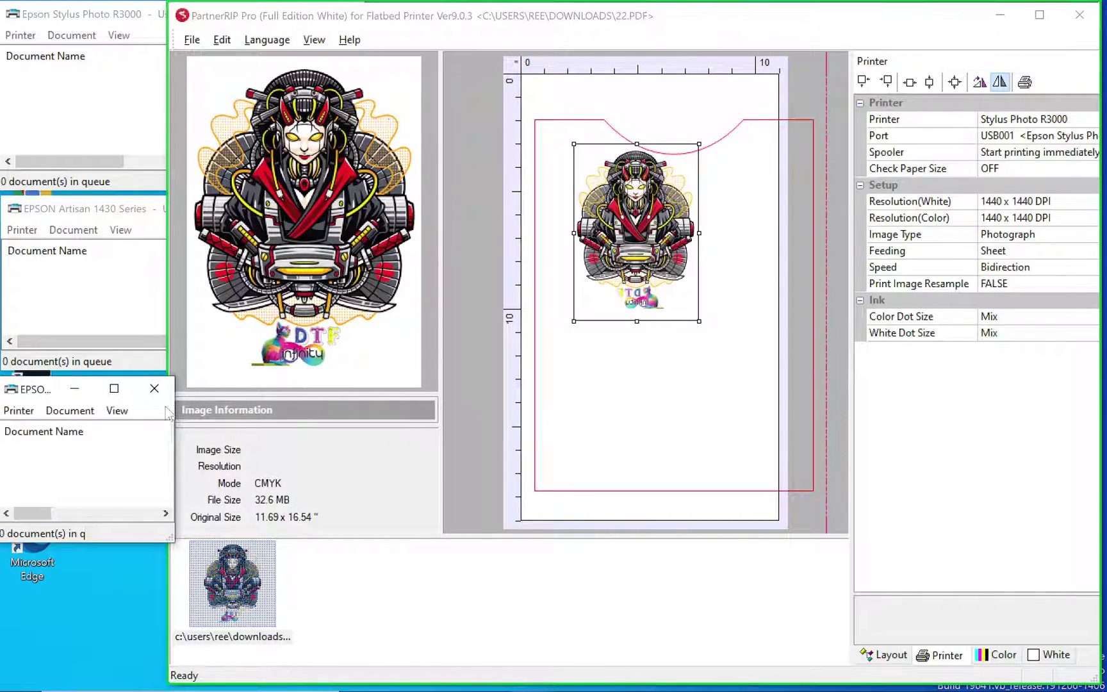
{"action": "mouse_move", "coordinate": [174, 406]}
{"action": "left_mouse_down"}
{"action": "mouse_move", "coordinate": [361, 407]}
{"action": "mouse_move", "coordinate": [172, 406]}
{"action": "left_mouse_up"}
- Narrow the Artisan 1430 and R3000 queues into a left-hand column beside PartnerRIP
{"action": "left_click", "coordinate": [133, 366]}
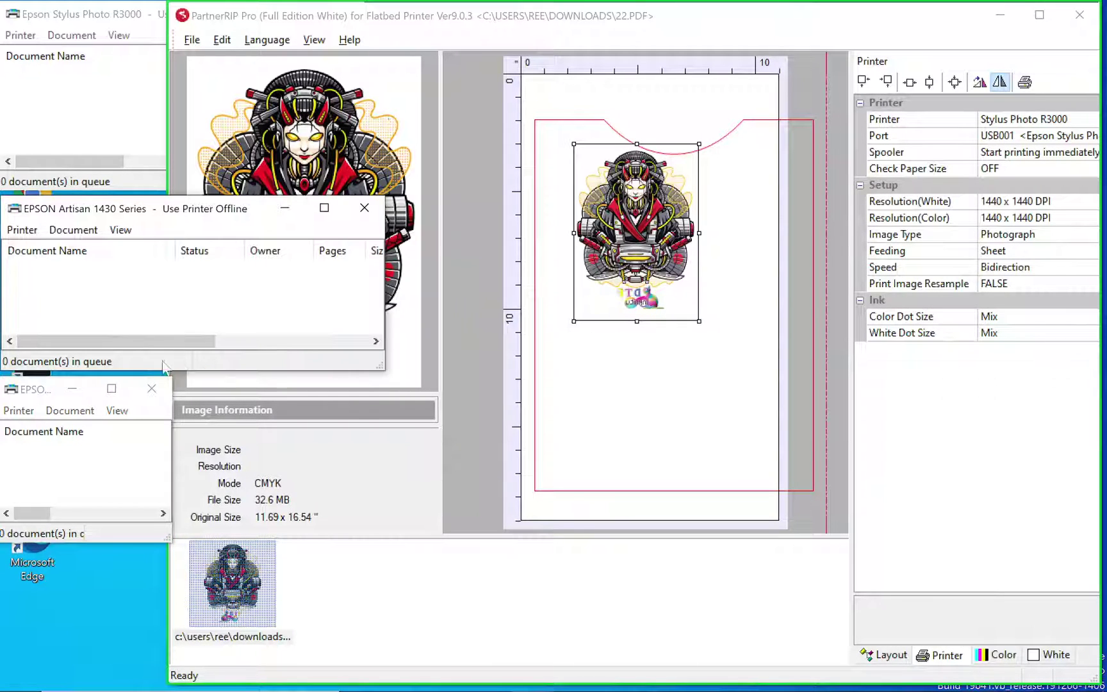
{"action": "left_click_drag", "start_coordinate": [388, 301], "coordinate": [176, 281]}
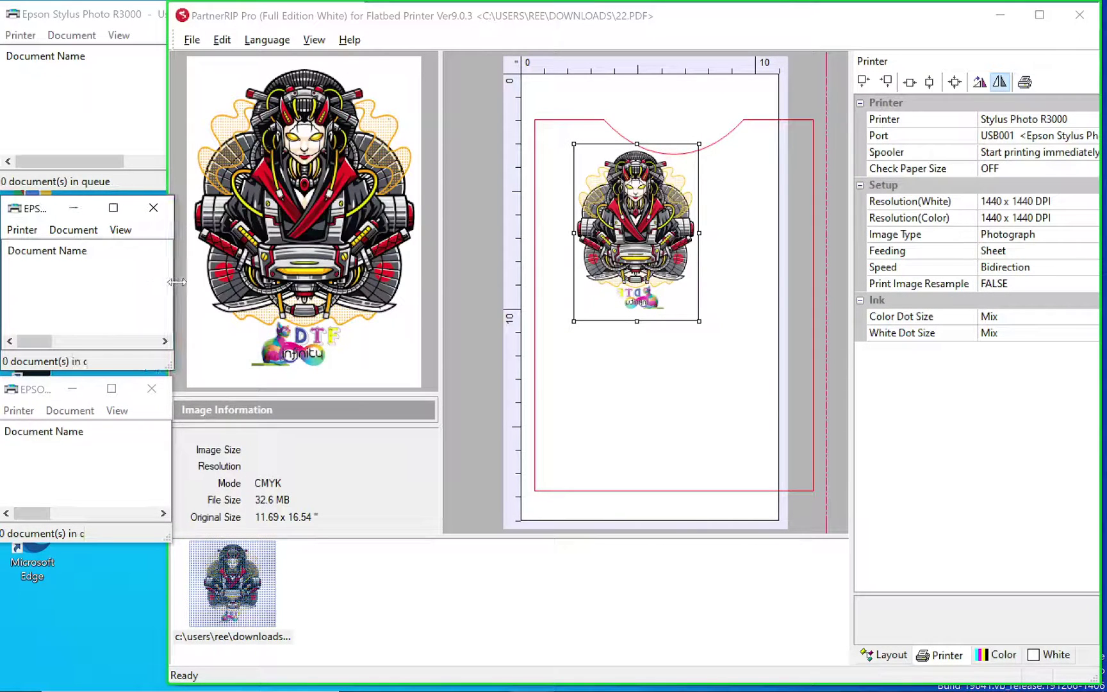
{"action": "left_click", "coordinate": [154, 185]}
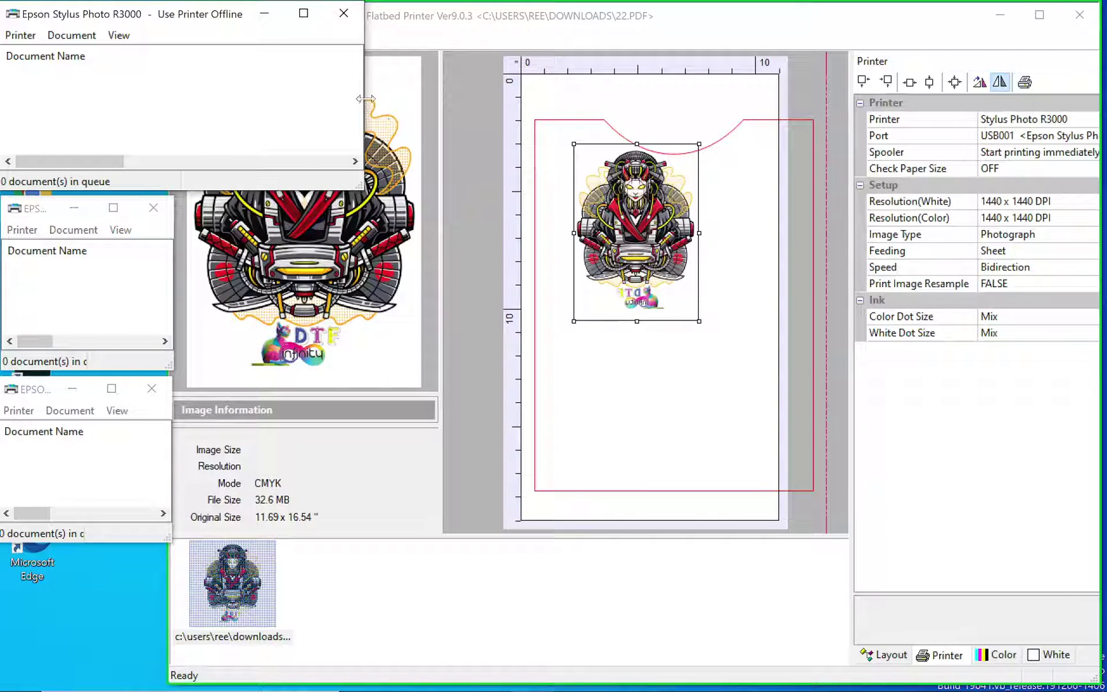
{"action": "left_click_drag", "start_coordinate": [365, 99], "coordinate": [184, 110]}
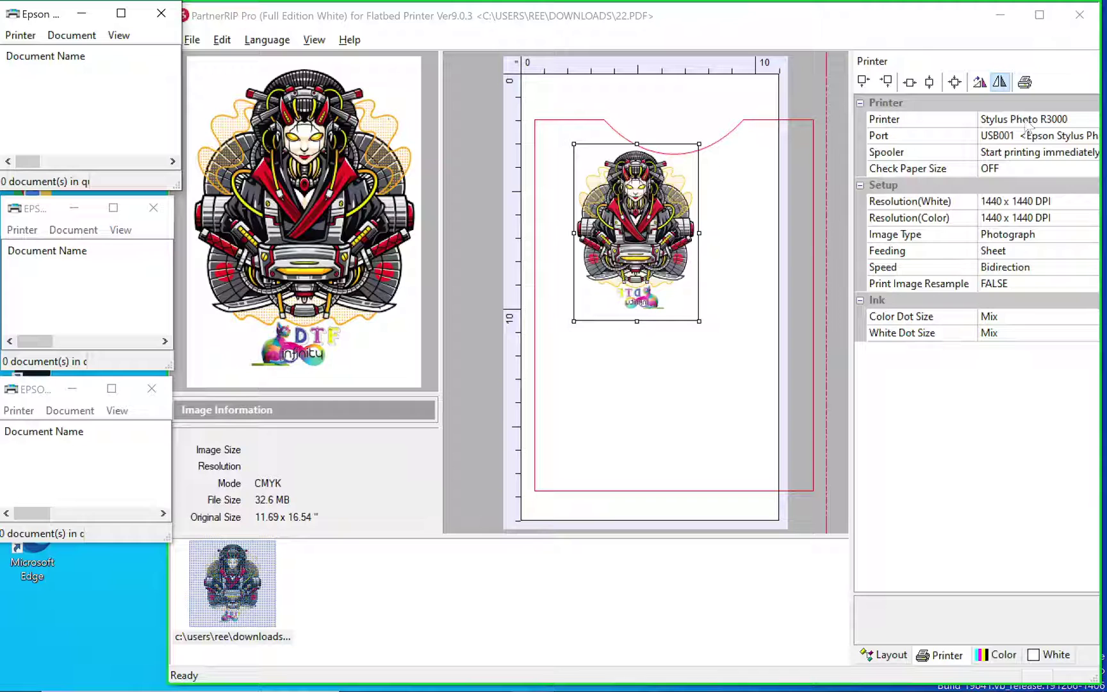
- Print the geisha design to the Stylus Photo R3000 with COLOR+WHITE re-enabled at 180 nozzles
{"action": "left_click", "coordinate": [1024, 82]}
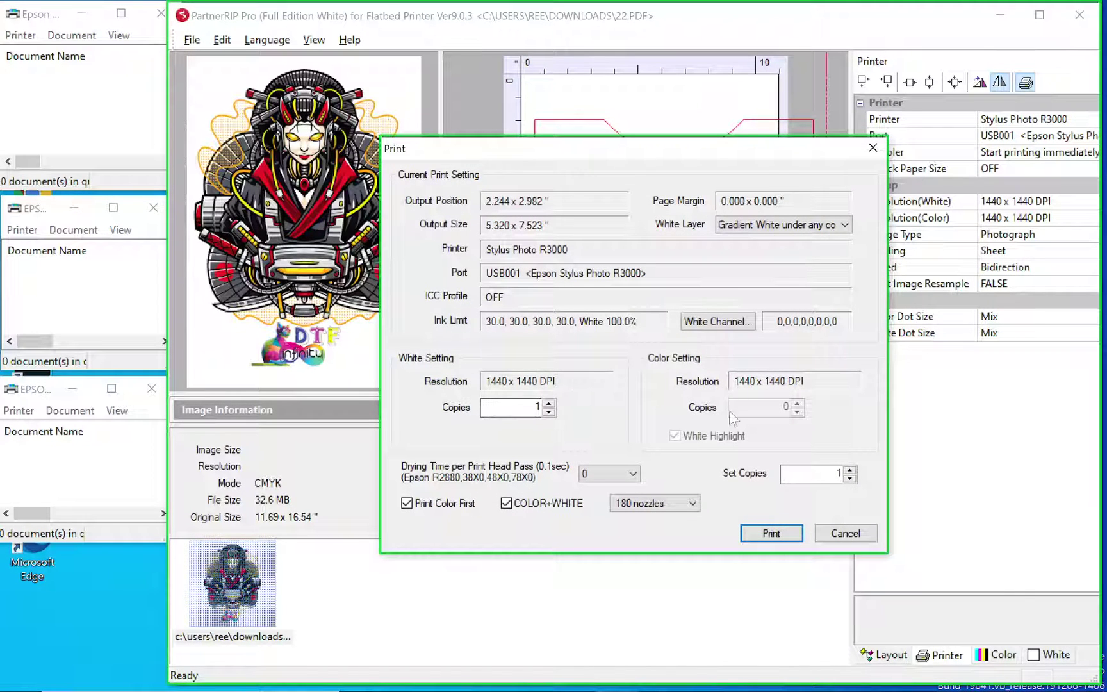
{"action": "left_click", "coordinate": [522, 504]}
{"action": "left_click", "coordinate": [797, 404]}
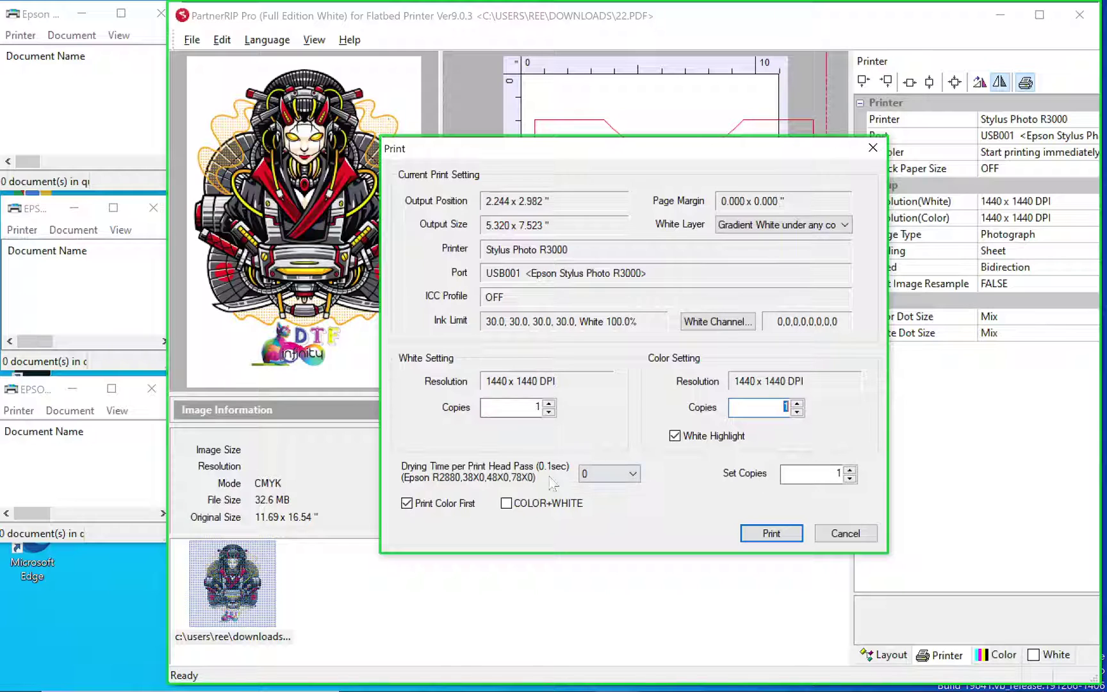
{"action": "left_click", "coordinate": [506, 504]}
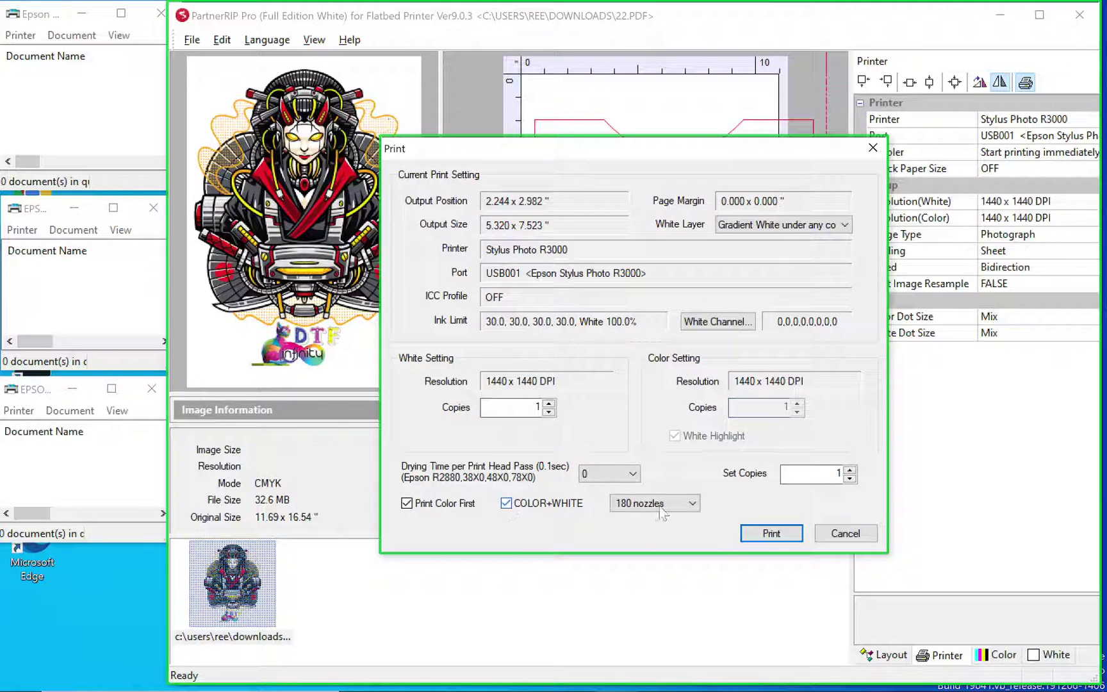
{"action": "left_click", "coordinate": [771, 533]}
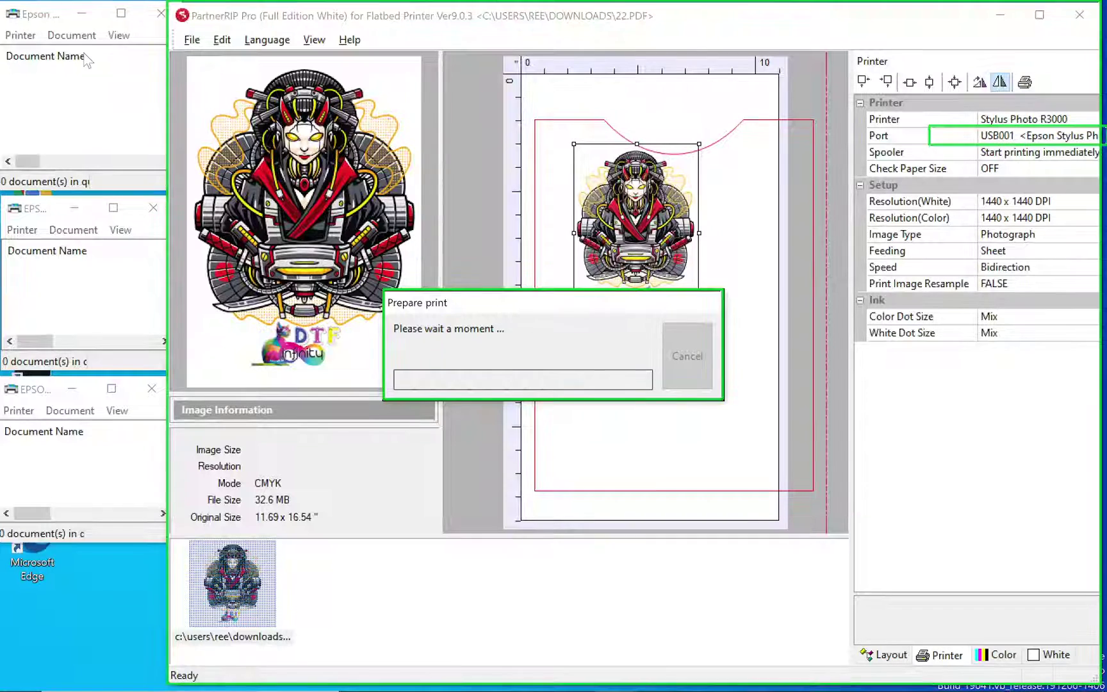
- Let the geisha job reach 100% and confirm 22.pdf (1/1) is listed in the R3000 queue
{"action": "left_click", "coordinate": [62, 14]}
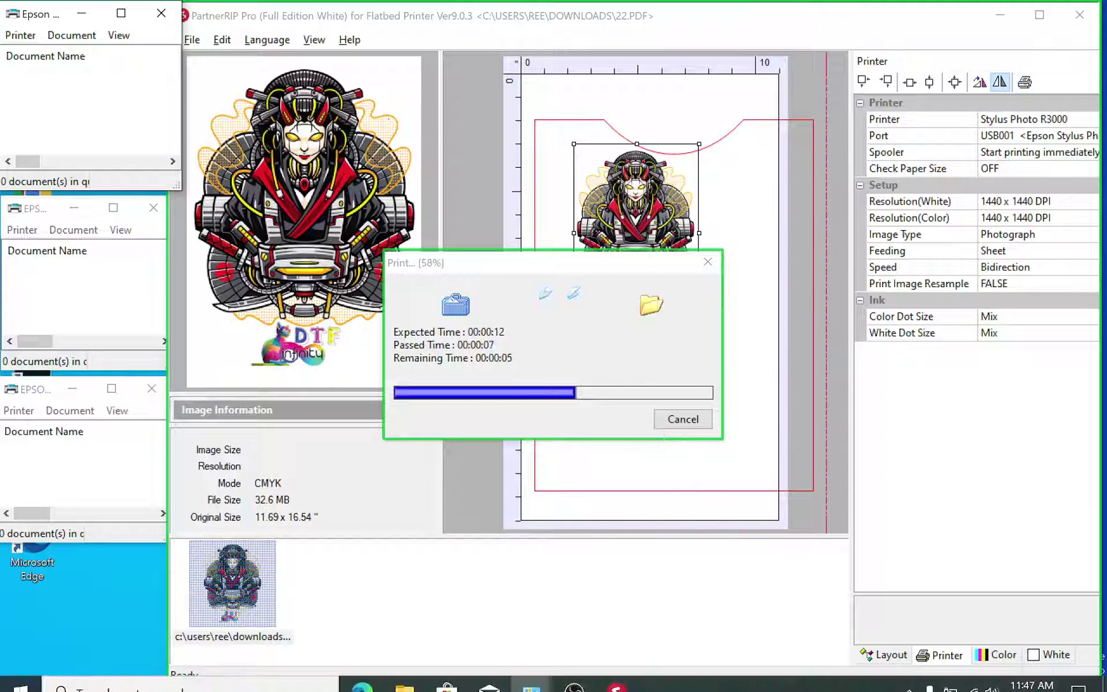
{"action": "mouse_move", "coordinate": [616, 674]}
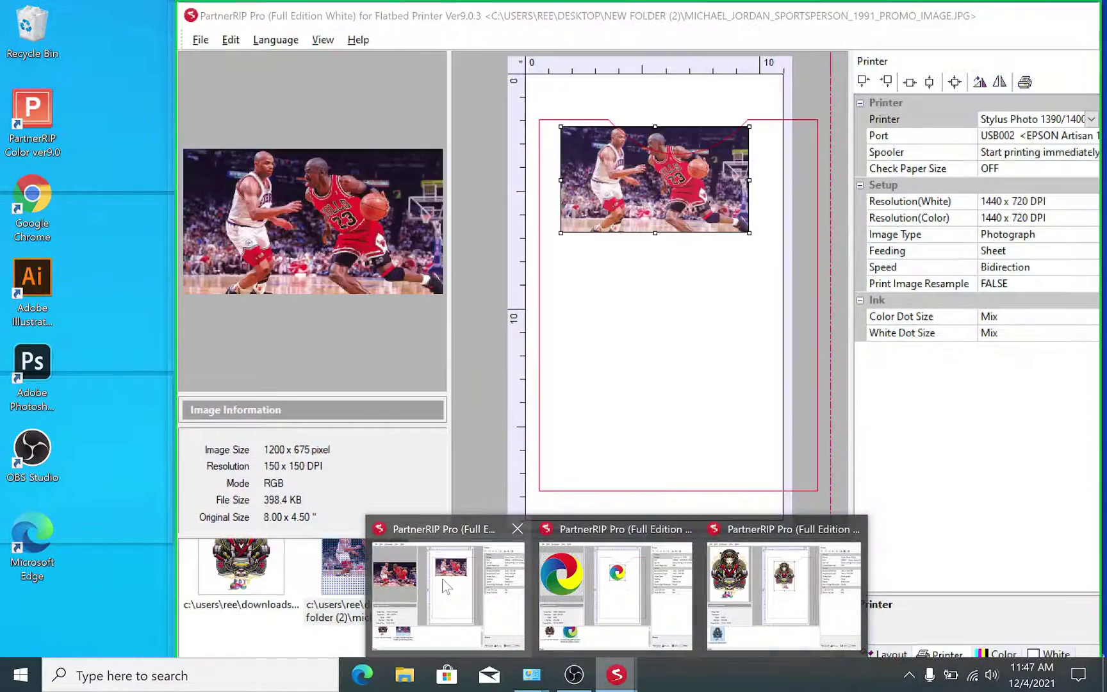
{"action": "left_click", "coordinate": [446, 586]}
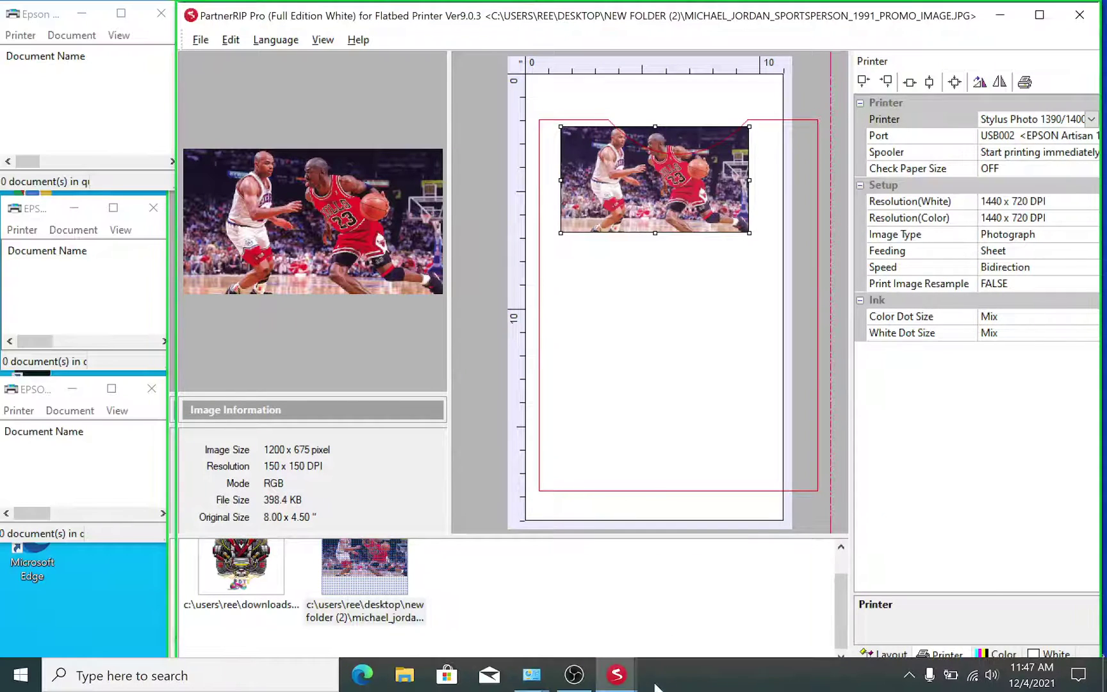
{"action": "mouse_move", "coordinate": [618, 672]}
{"action": "left_click", "coordinate": [753, 586]}
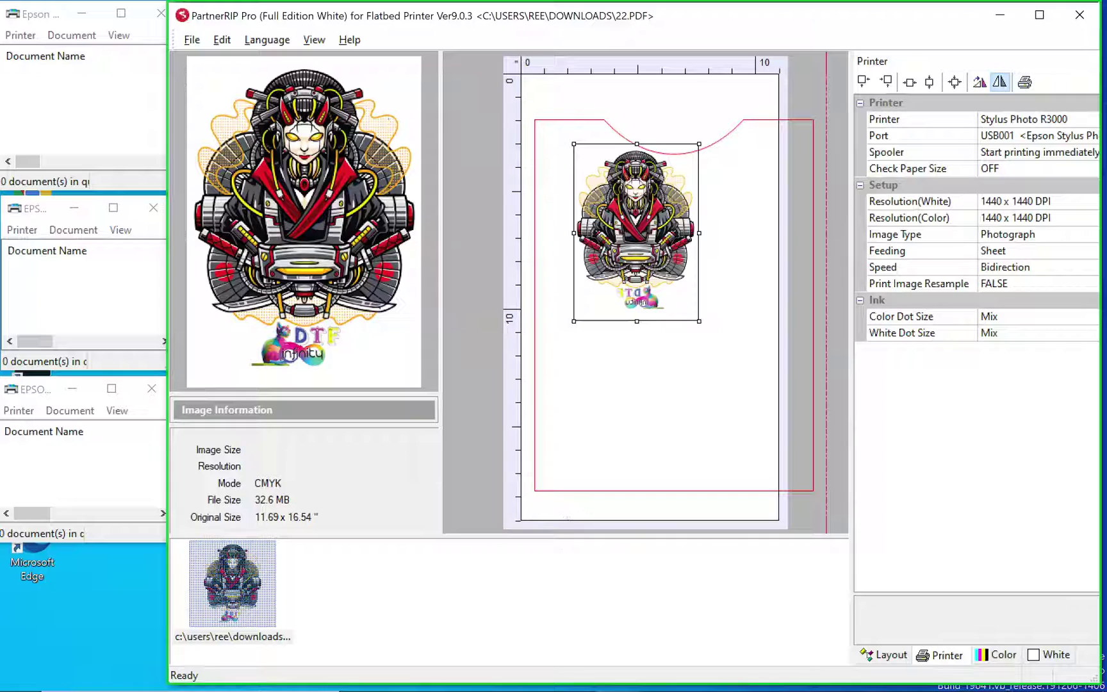
{"action": "mouse_move", "coordinate": [616, 674]}
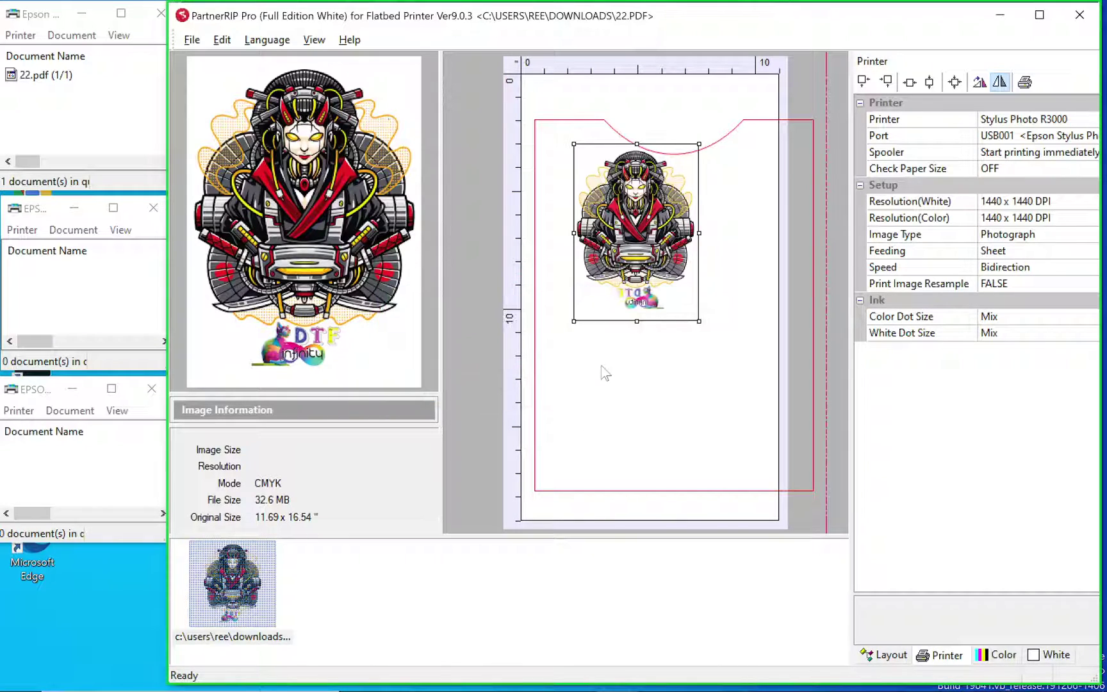
{"action": "left_click", "coordinate": [43, 77]}
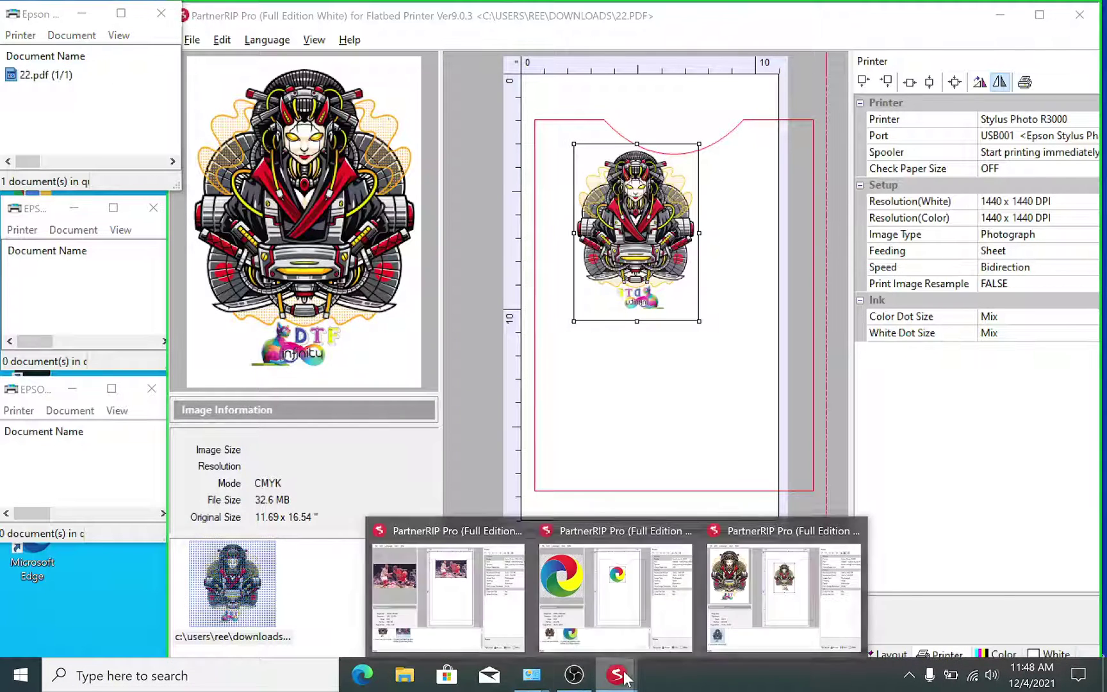
- Print the colour swirl logo to the SureColor SC-P800 with COLOR+WHITE kept on
{"action": "left_click", "coordinate": [637, 586]}
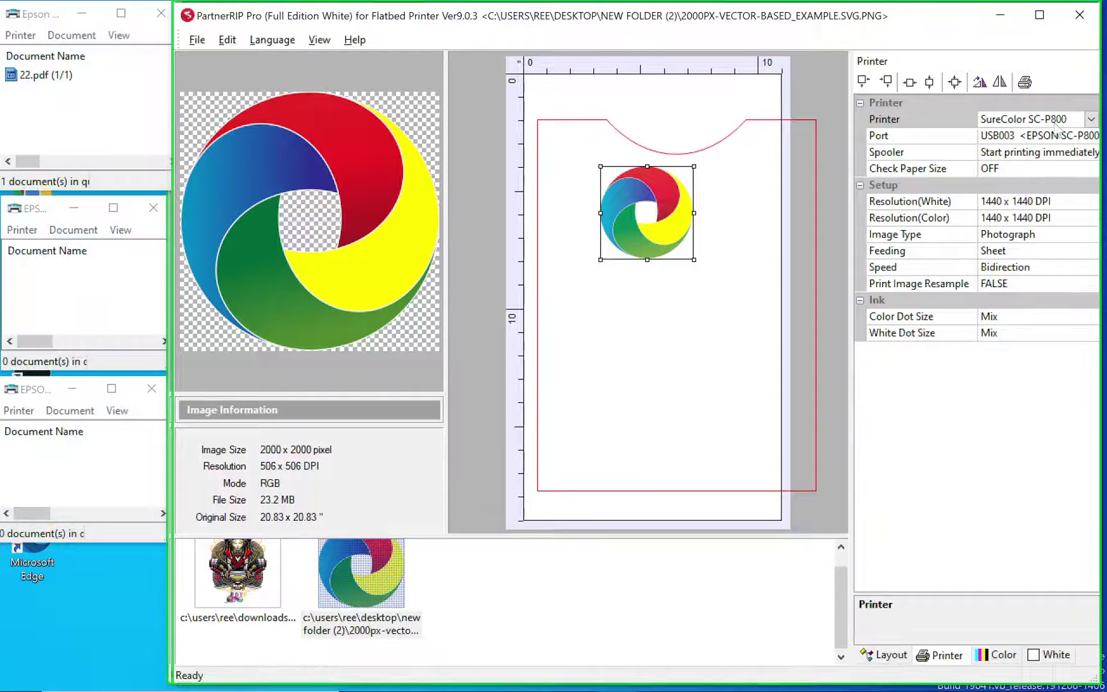
{"action": "left_click", "coordinate": [1028, 85]}
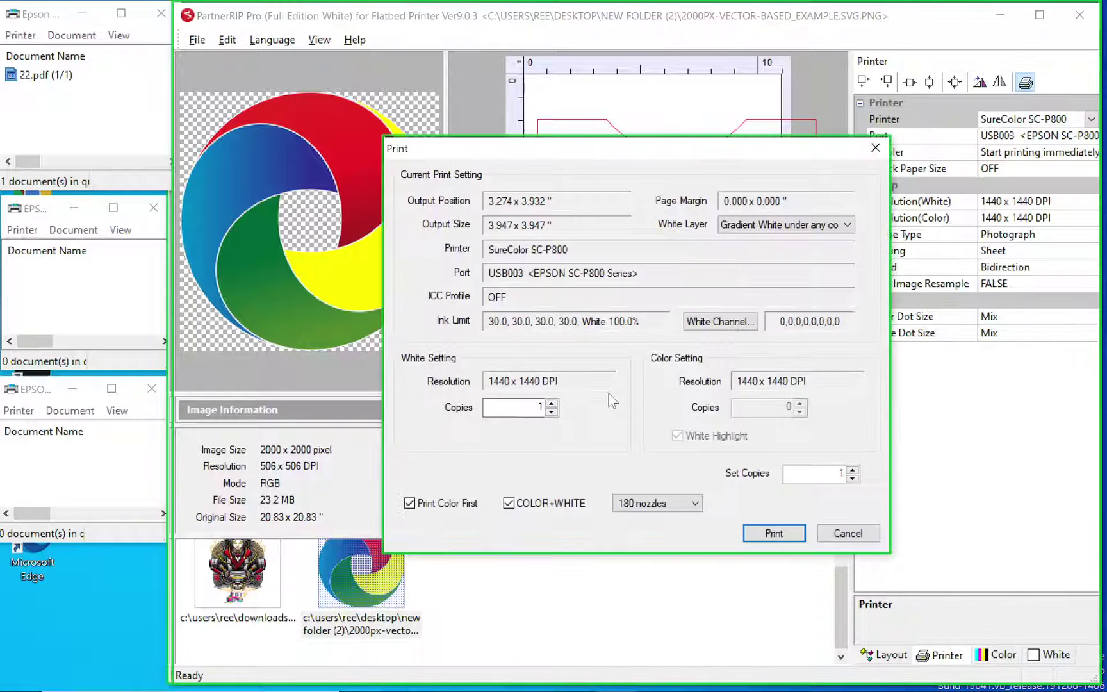
{"action": "left_click", "coordinate": [541, 506]}
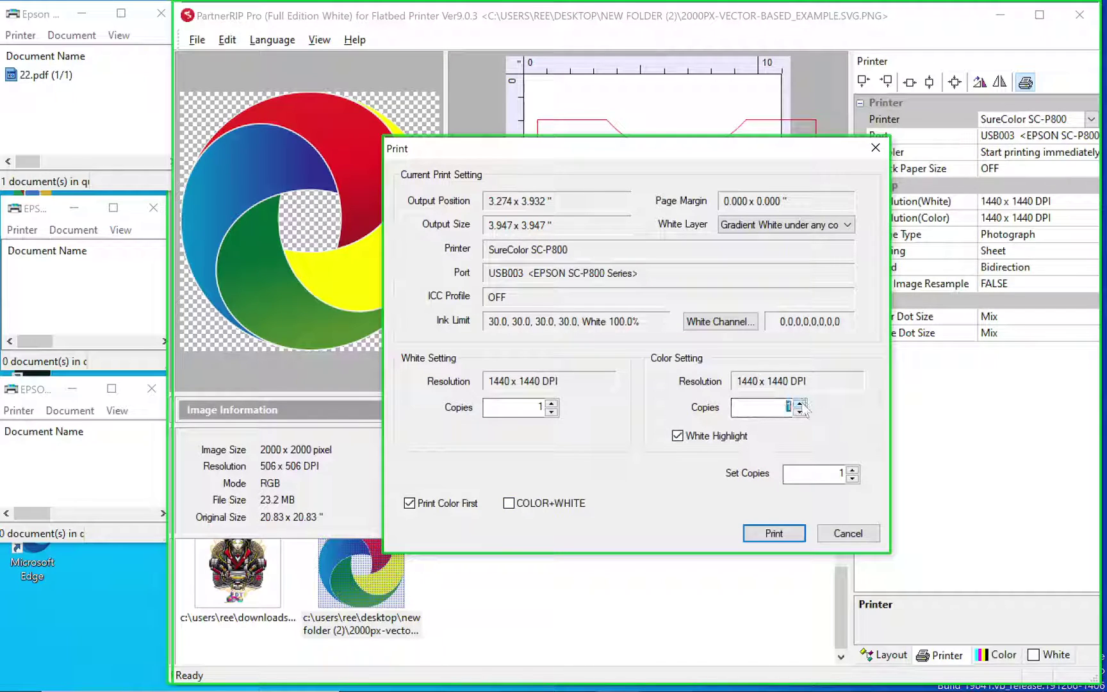
{"action": "left_click", "coordinate": [521, 506]}
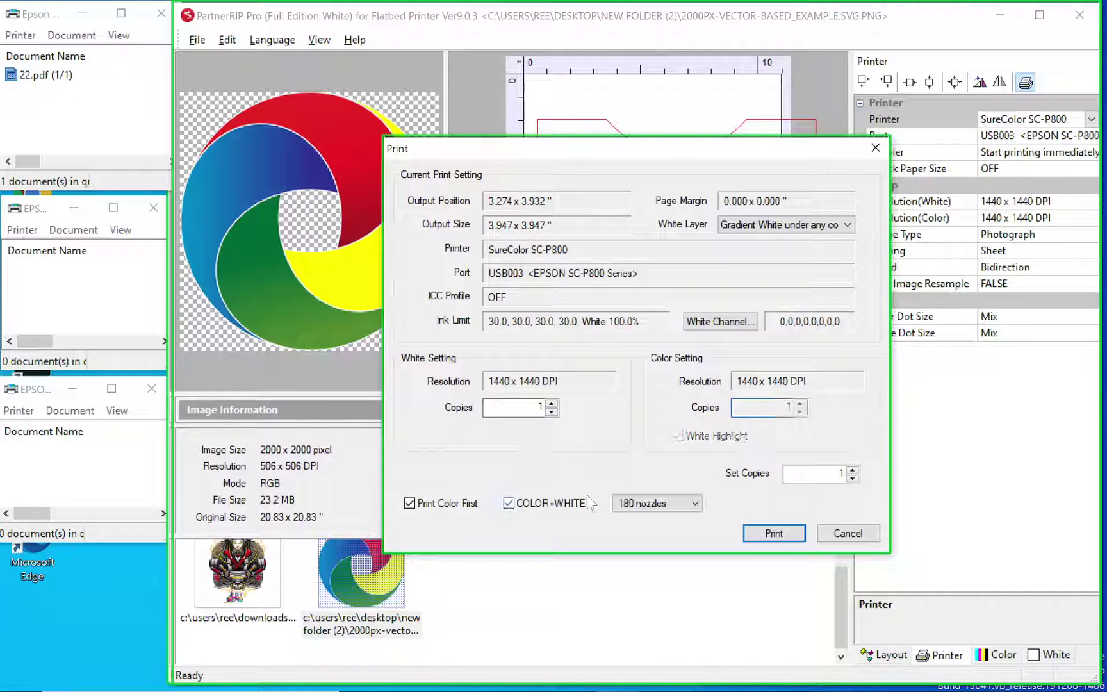
{"action": "left_click", "coordinate": [773, 534]}
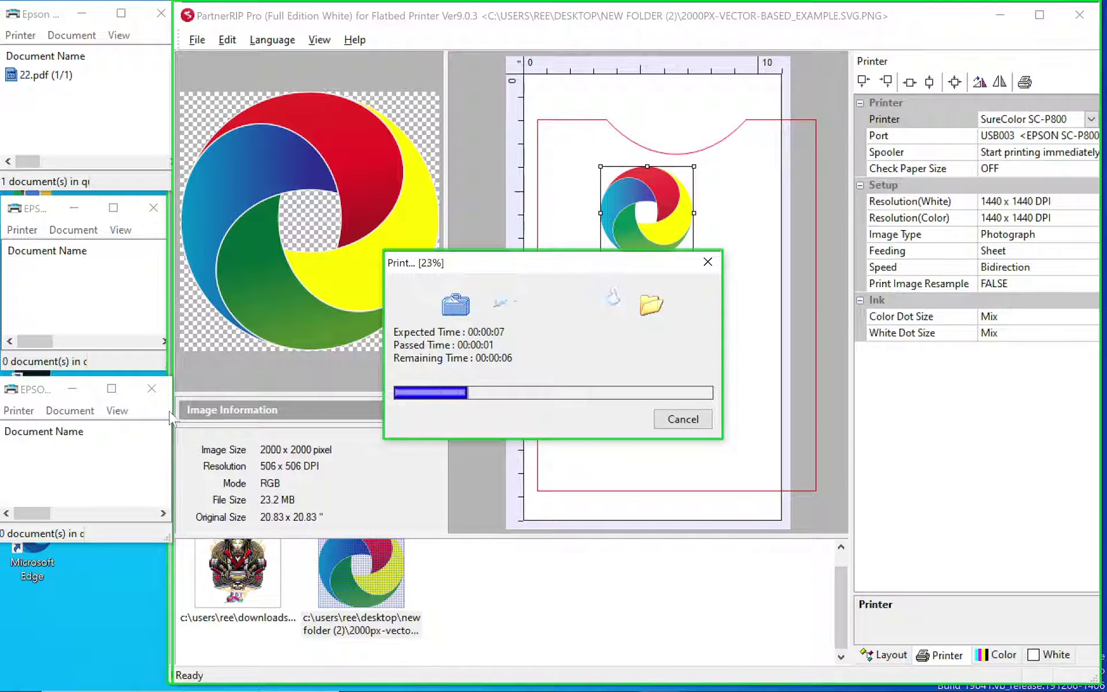
- Check that the third Epson queue lists 2000px-vector-based_example as one document
{"action": "left_click_drag", "start_coordinate": [170, 417], "coordinate": [203, 413]}
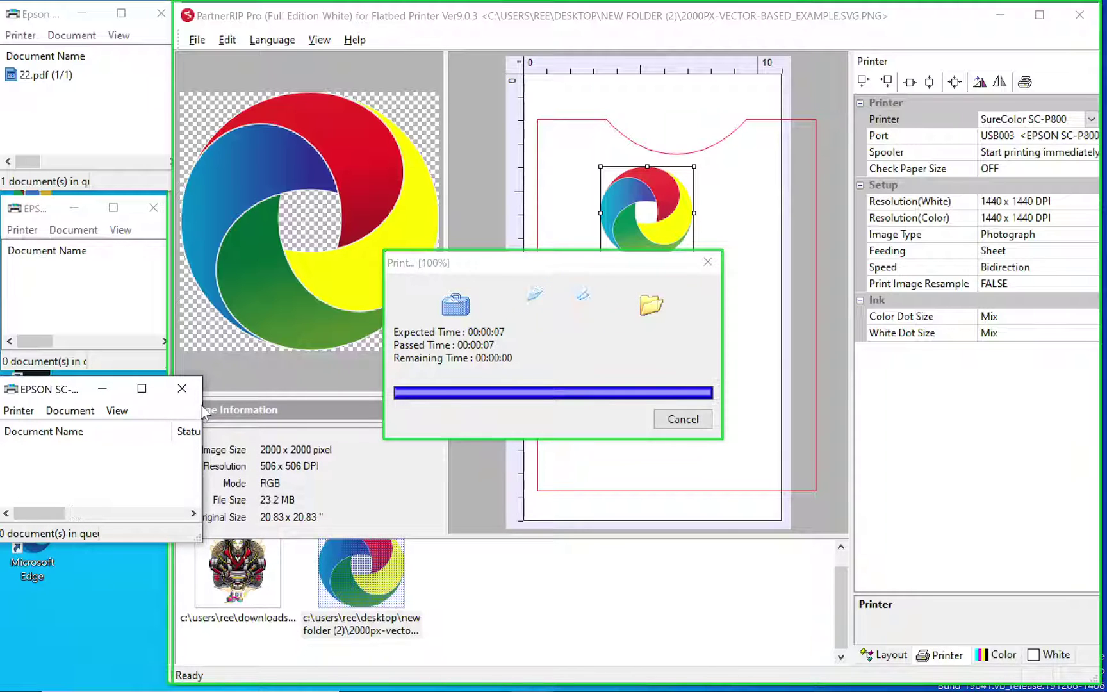
{"action": "left_click_drag", "start_coordinate": [203, 413], "coordinate": [169, 404]}
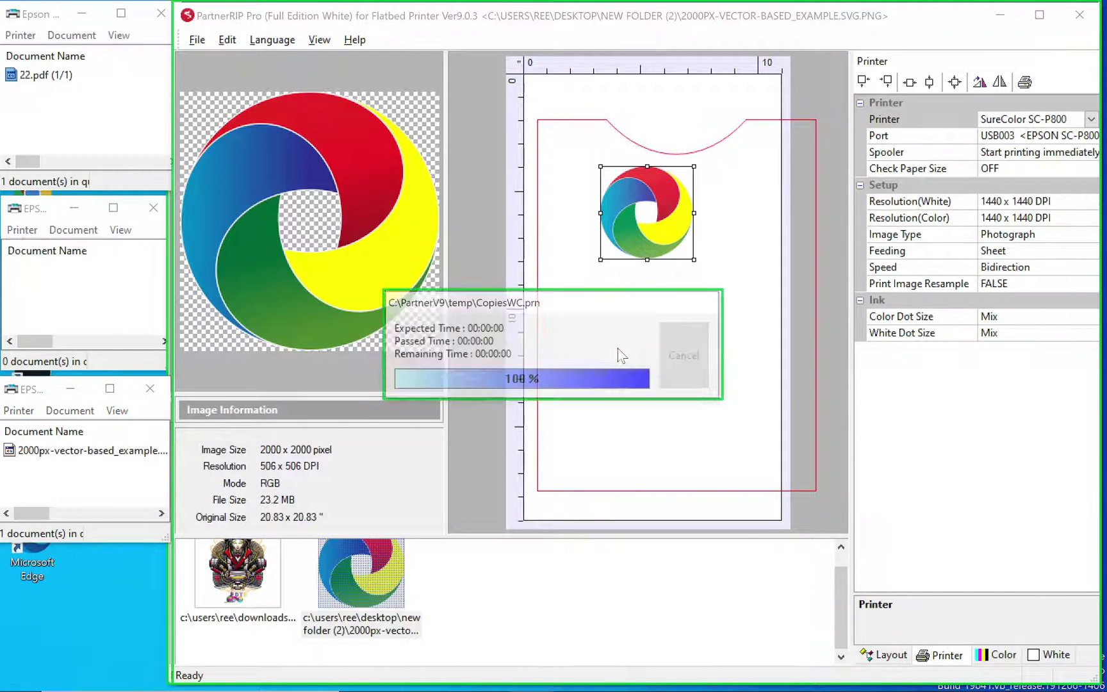
{"action": "left_click", "coordinate": [61, 452]}
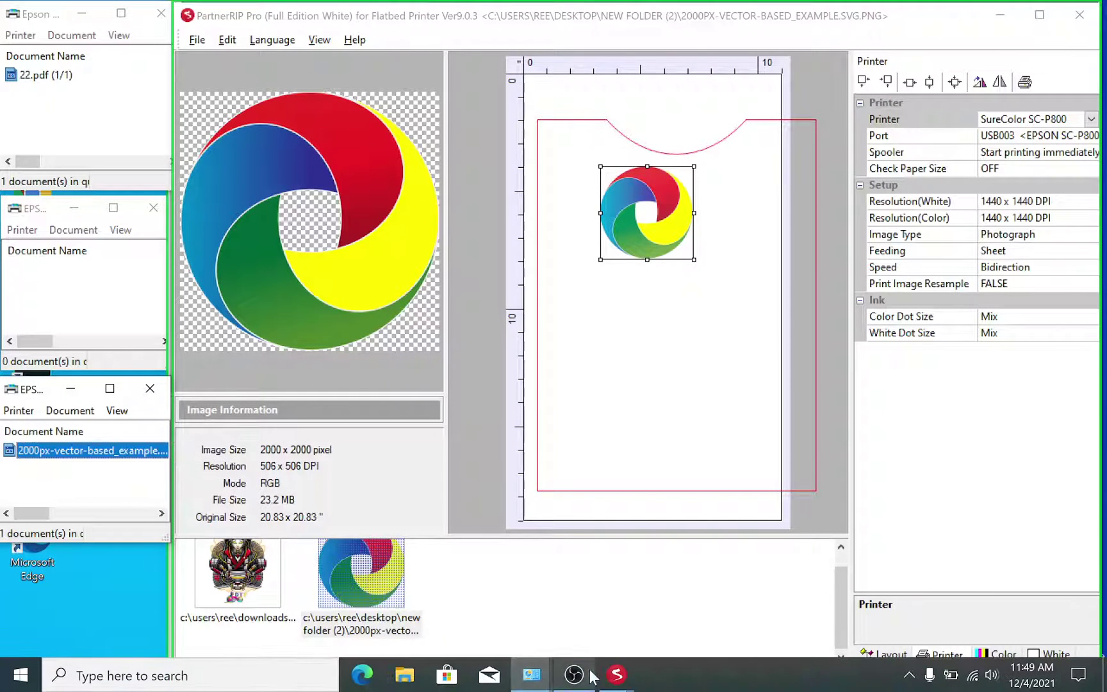
- Switch to the basketball photo window and shrink the photo on the page
{"action": "left_click", "coordinate": [616, 675]}
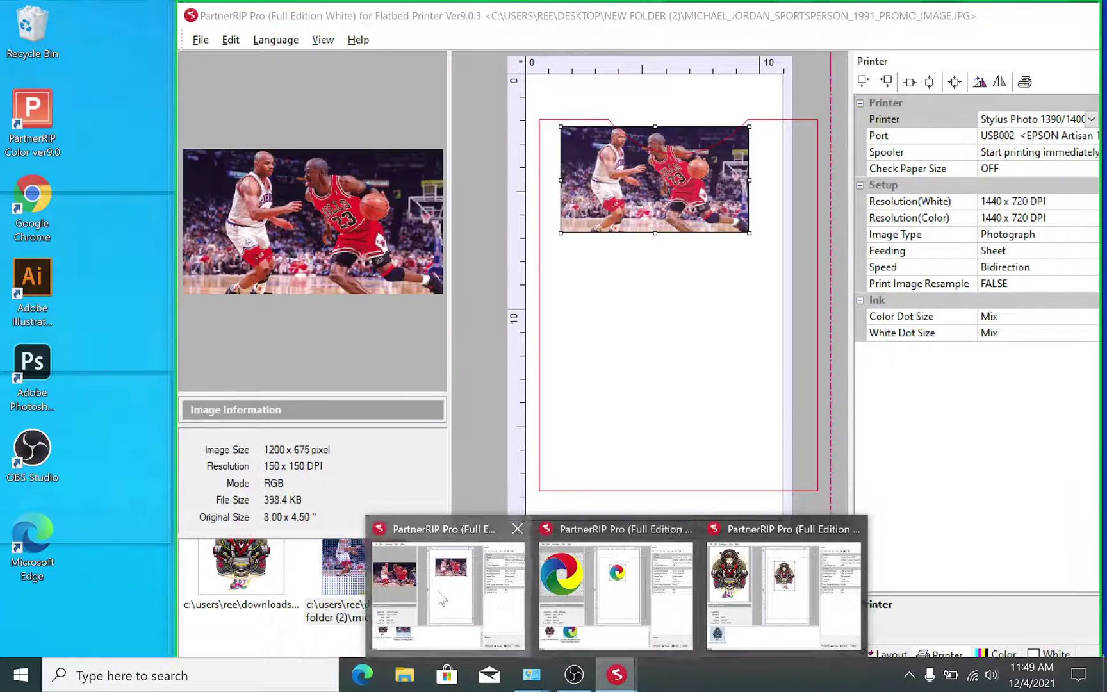
{"action": "left_click", "coordinate": [449, 596]}
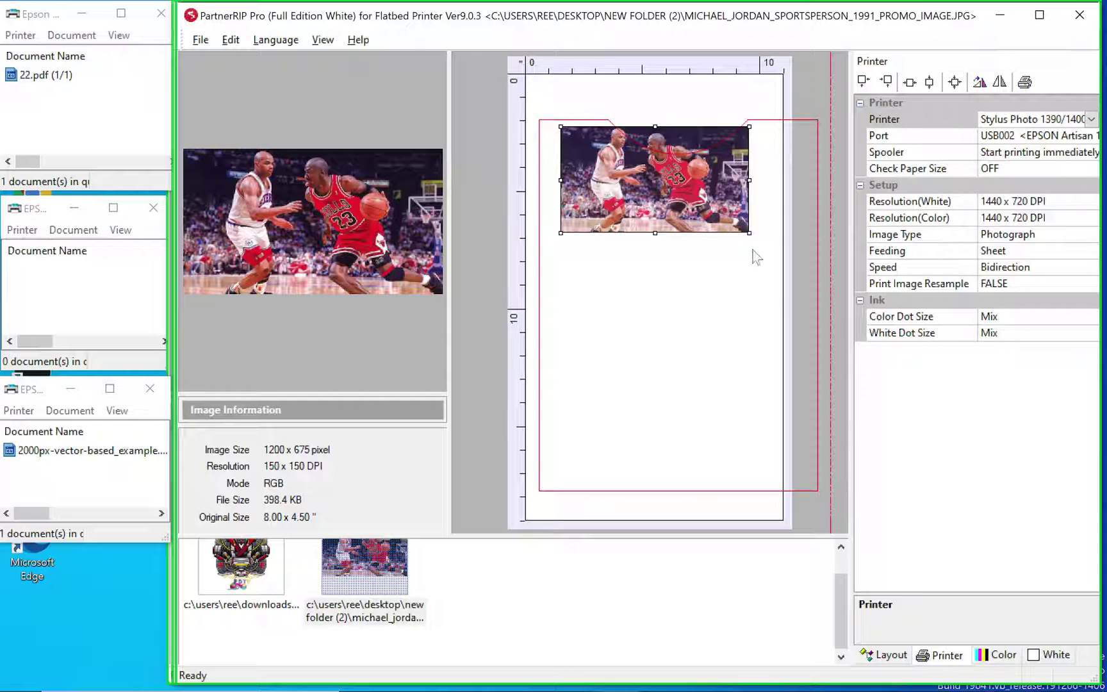
{"action": "left_click_drag", "start_coordinate": [747, 234], "coordinate": [676, 178]}
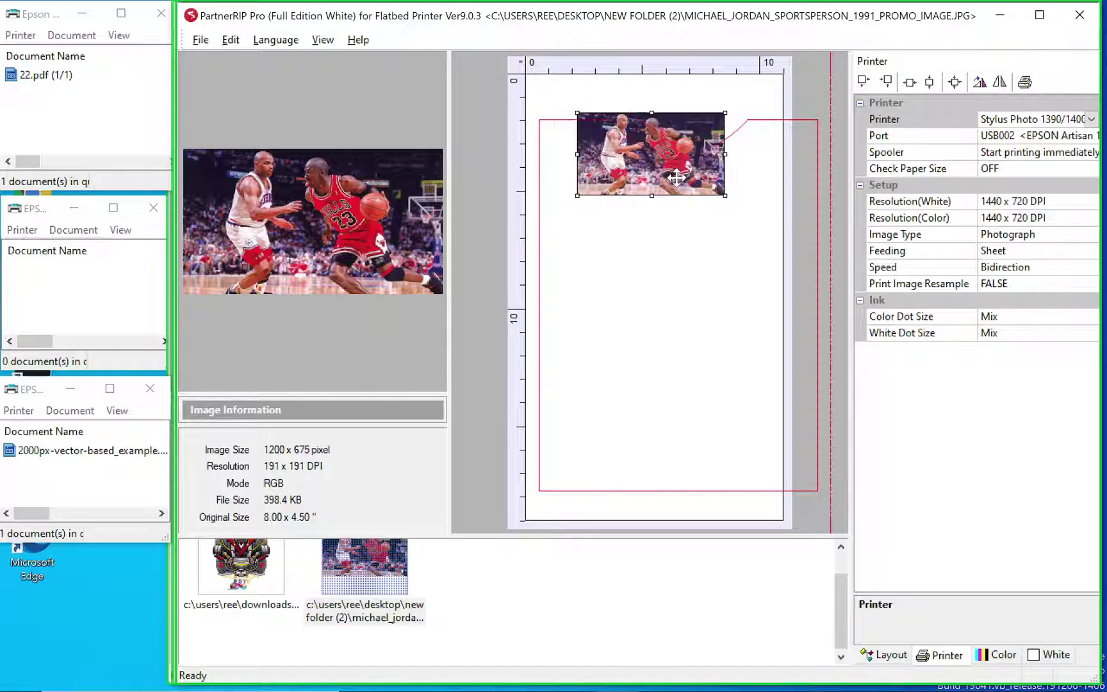
- Print the basketball photo to the Stylus Photo 1390/1400 with 1 copy and COLOR+WHITE on
{"action": "left_click", "coordinate": [1023, 86]}
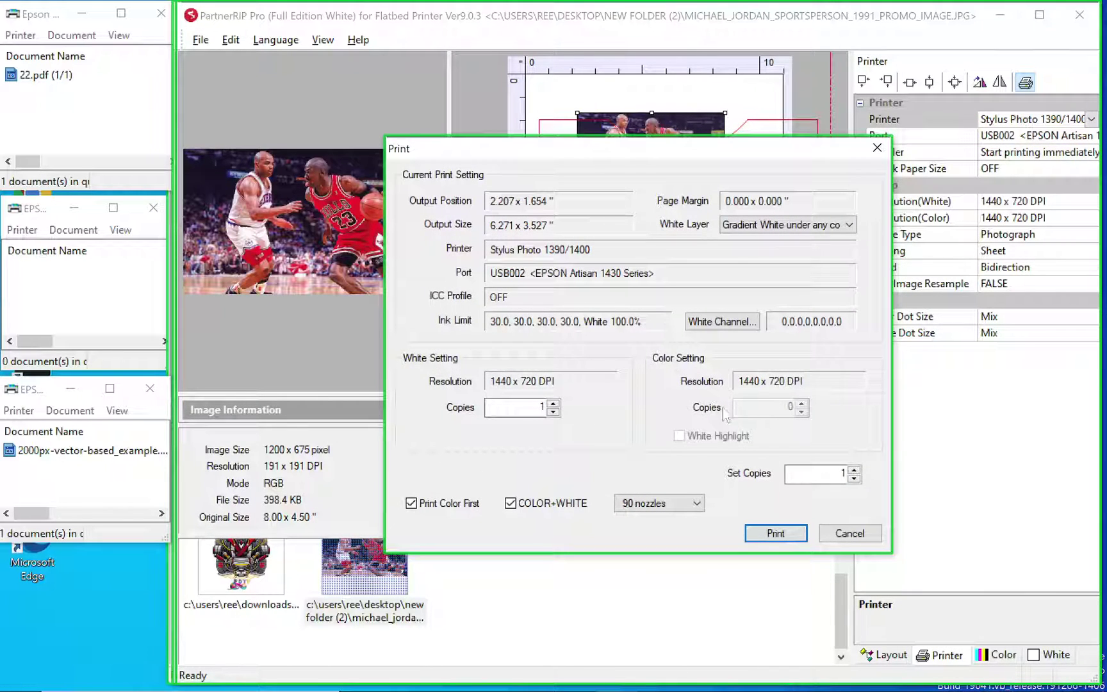
{"action": "left_click", "coordinate": [510, 503]}
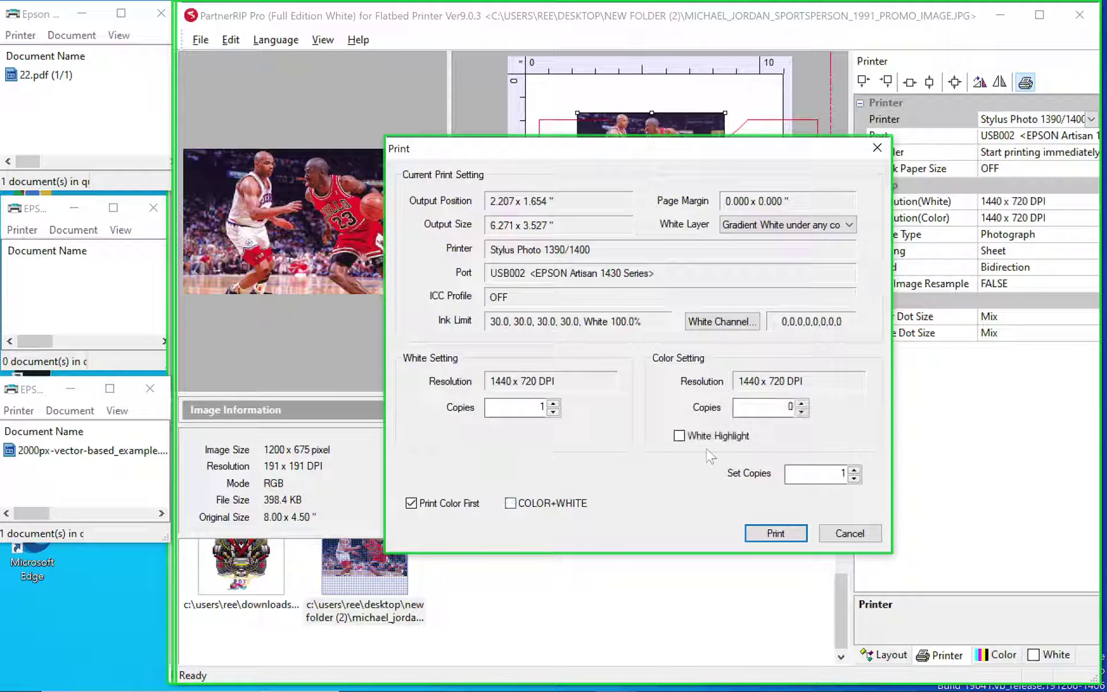
{"action": "left_click", "coordinate": [801, 403]}
{"action": "left_click", "coordinate": [511, 504]}
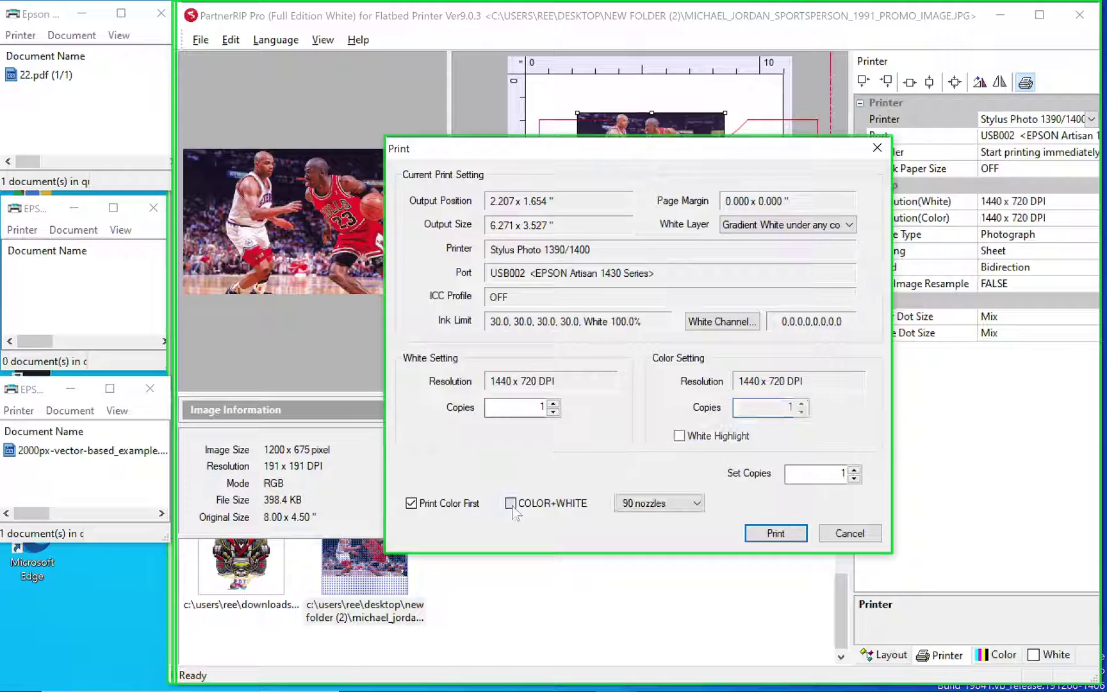
{"action": "left_click", "coordinate": [783, 534]}
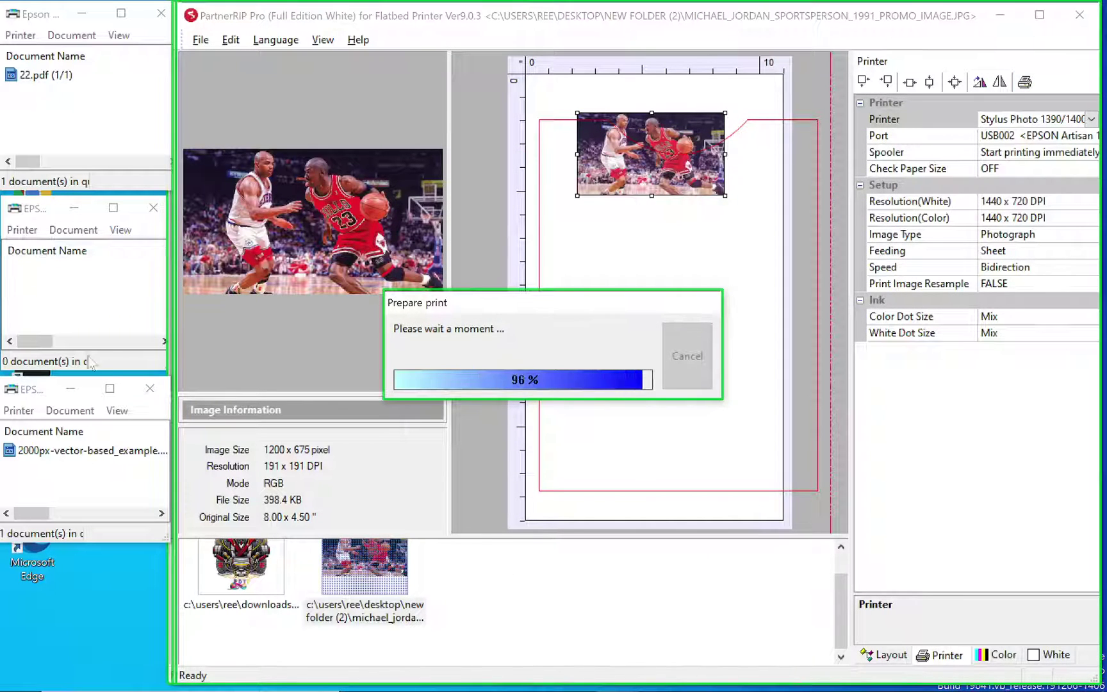
- Inspect the 22.pdf job properties without changes and bring the third queue forward
{"action": "double_click", "coordinate": [46, 76]}
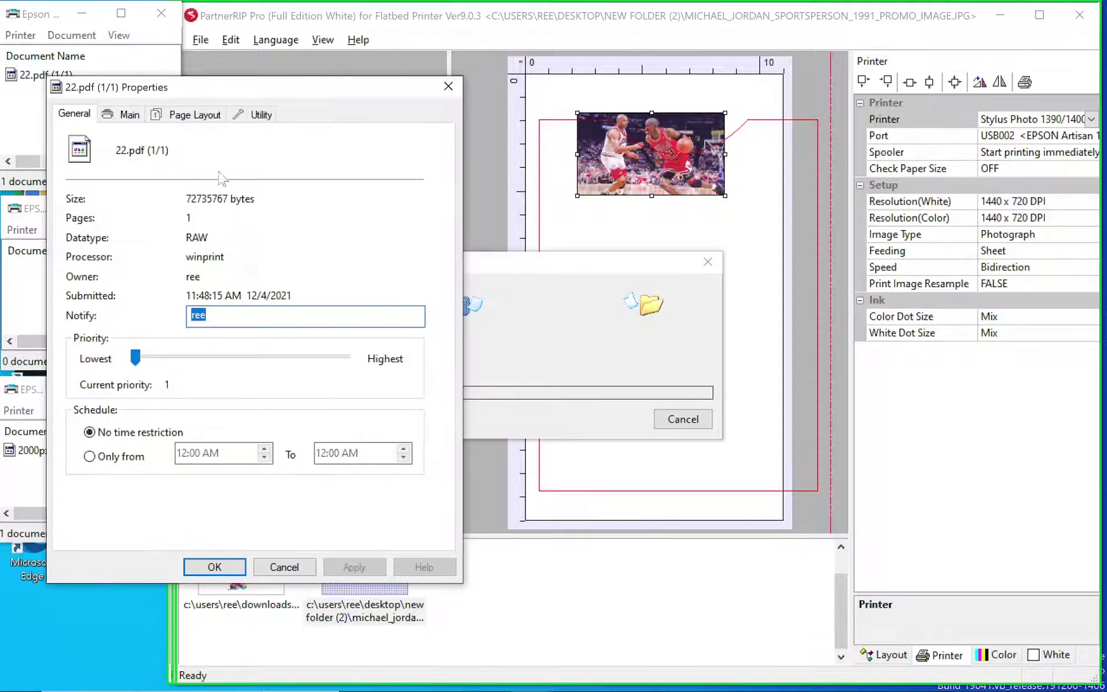
{"action": "left_click", "coordinate": [283, 566]}
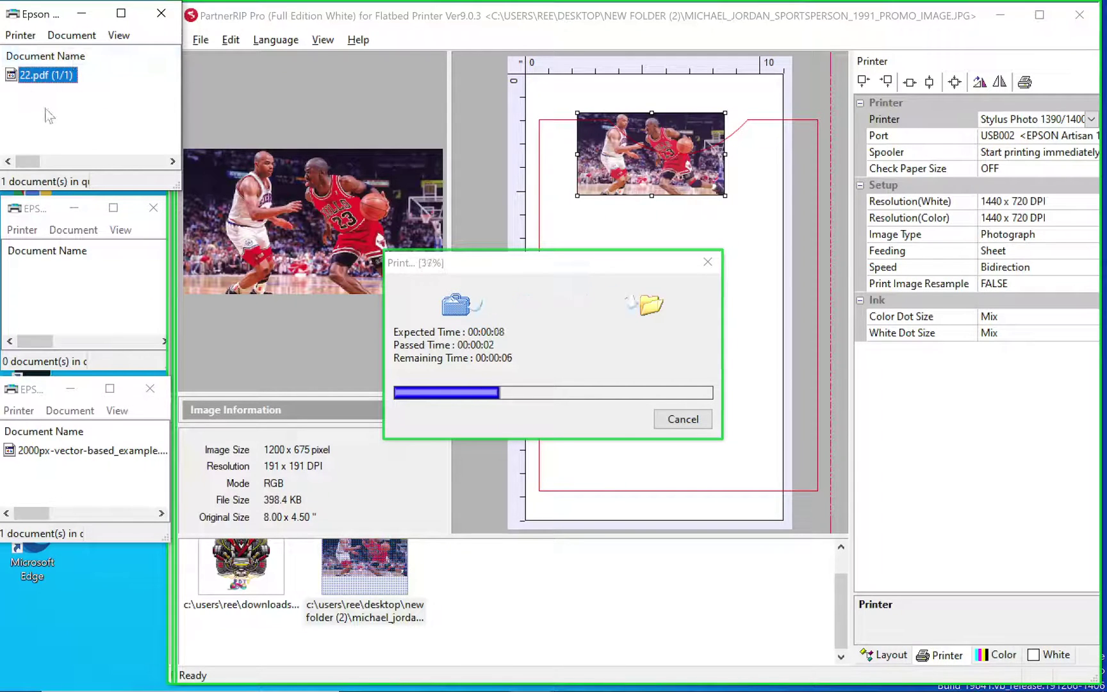
{"action": "left_click", "coordinate": [95, 486]}
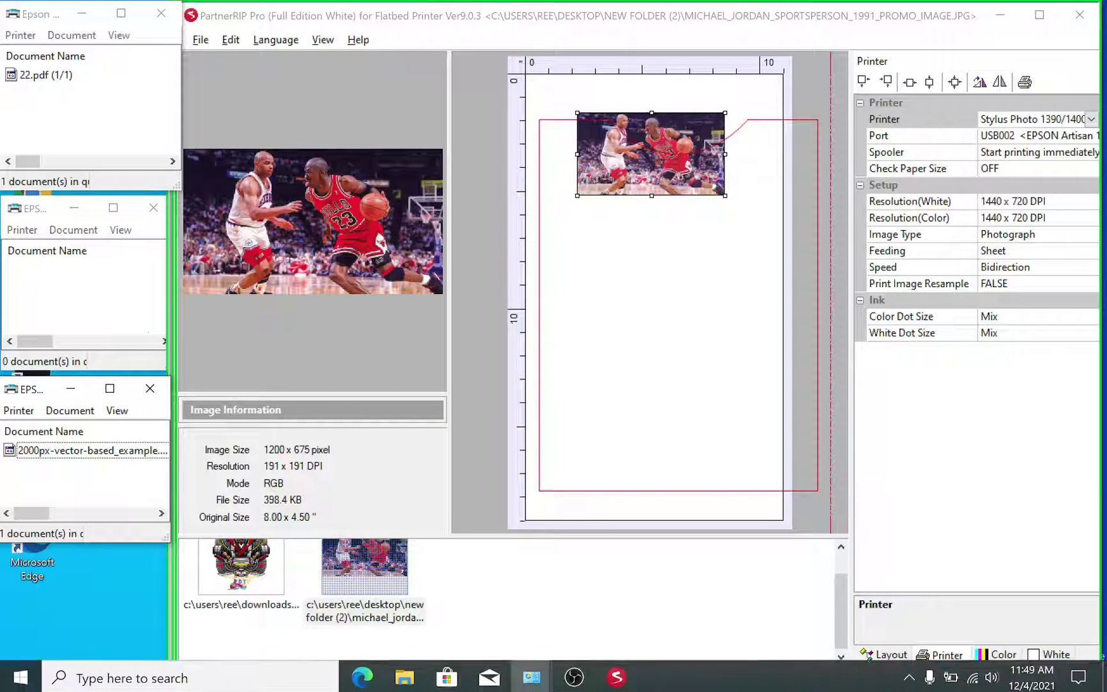
- Confirm the michael_jordan job in the second Epson queue and bring the basketball window to the front
{"action": "mouse_move", "coordinate": [616, 673]}
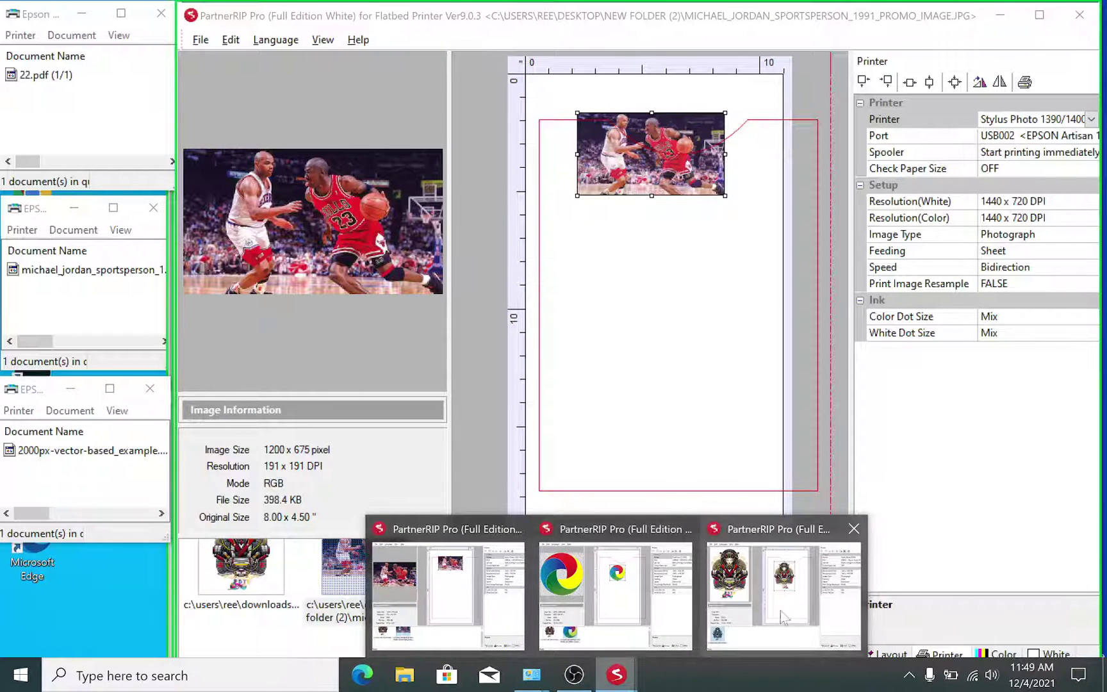
{"action": "left_click", "coordinate": [106, 274]}
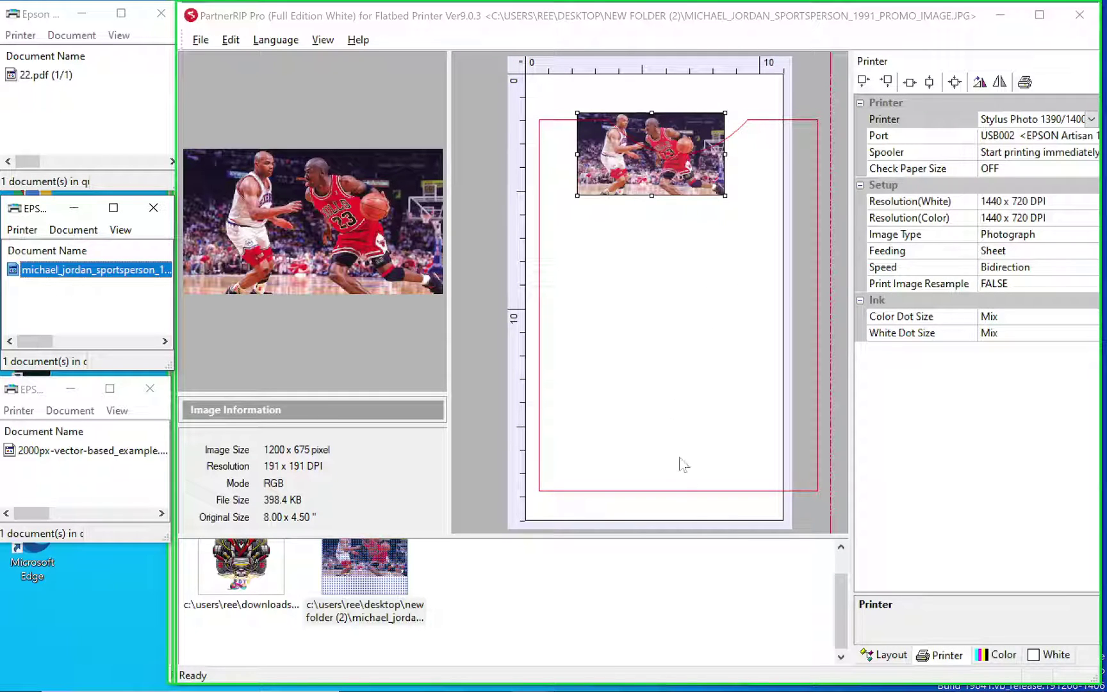
{"action": "left_click", "coordinate": [616, 677]}
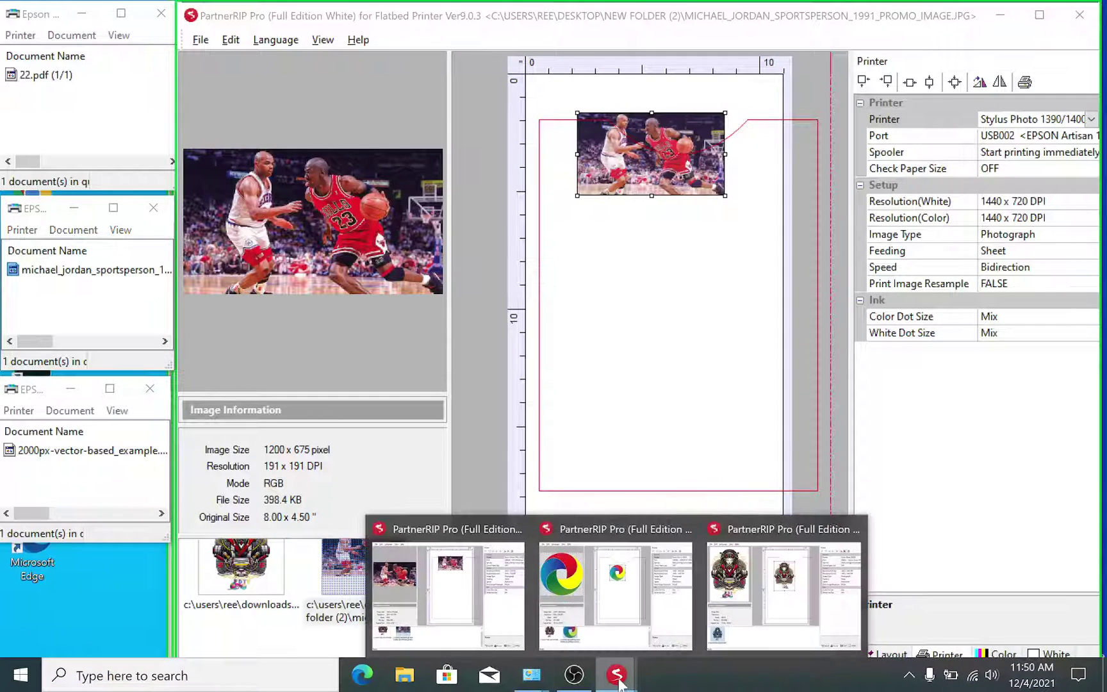
{"action": "mouse_move", "coordinate": [866, 606]}
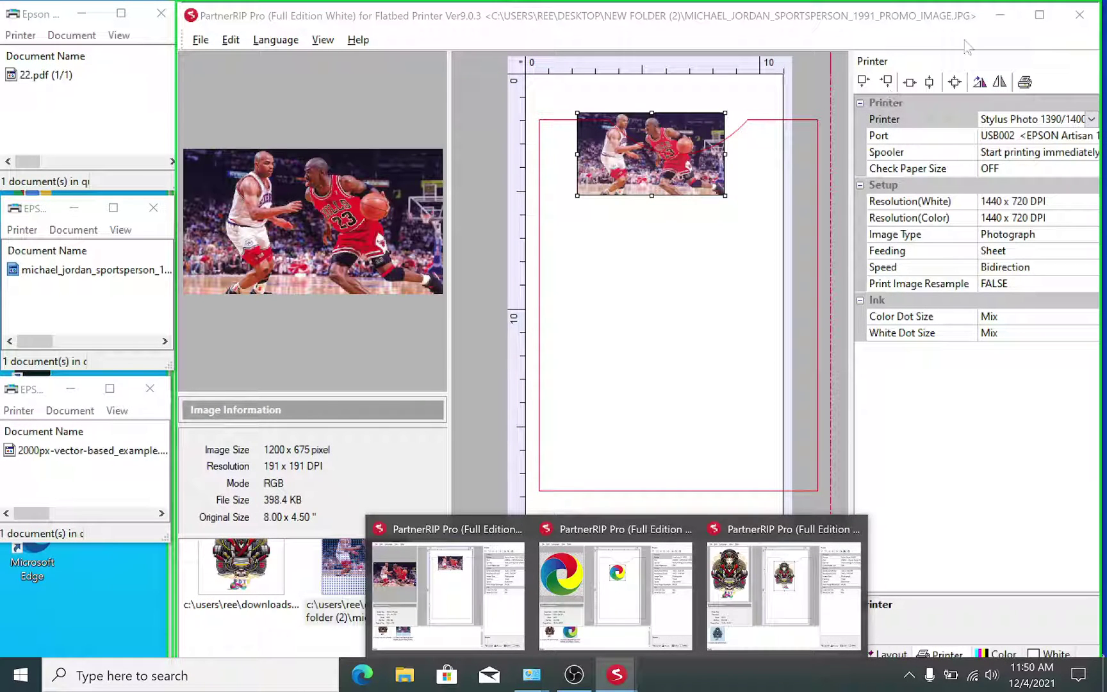
{"action": "left_click", "coordinate": [967, 46]}
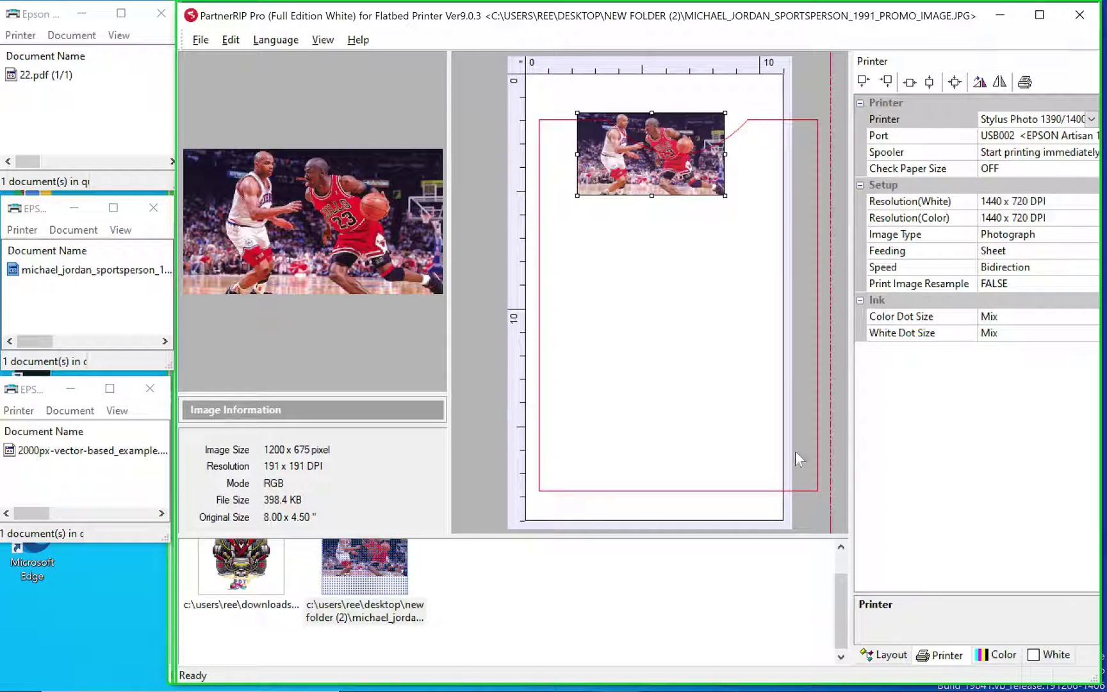
{"action": "mouse_move", "coordinate": [616, 674]}
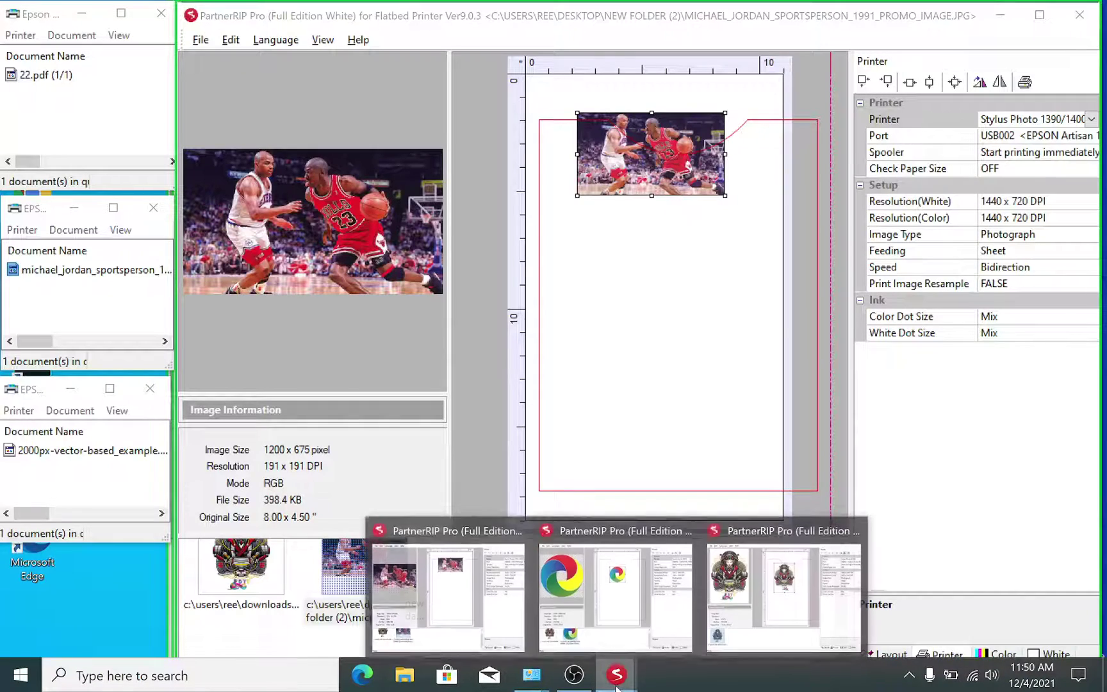
{"action": "mouse_move", "coordinate": [787, 582]}
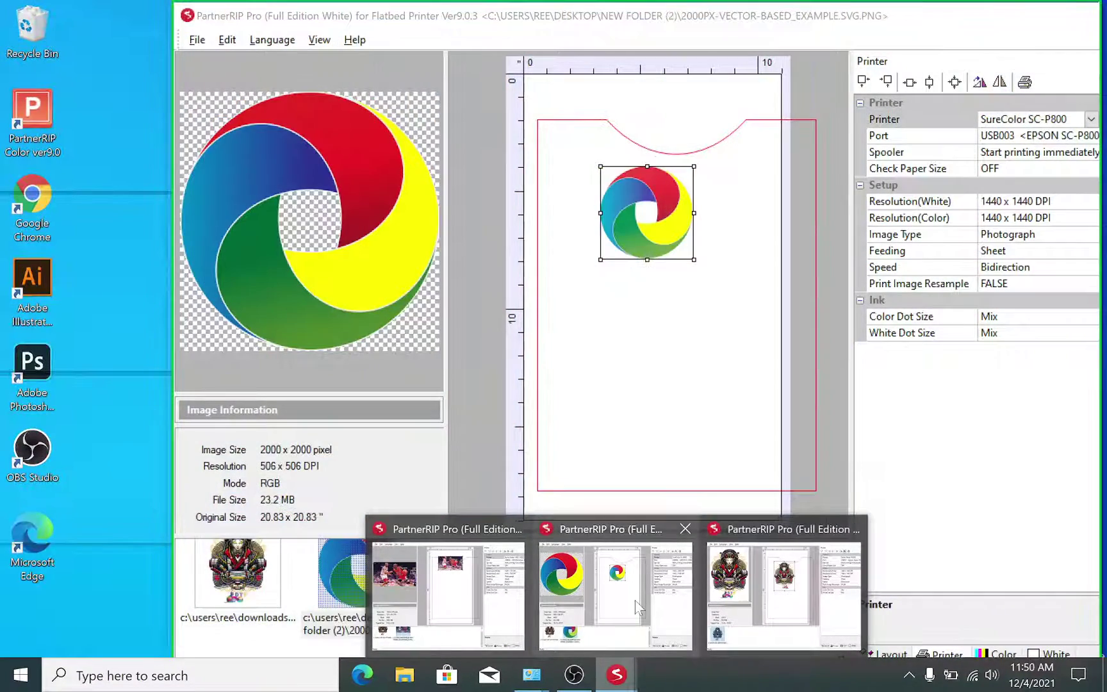
{"action": "mouse_move", "coordinate": [626, 603]}
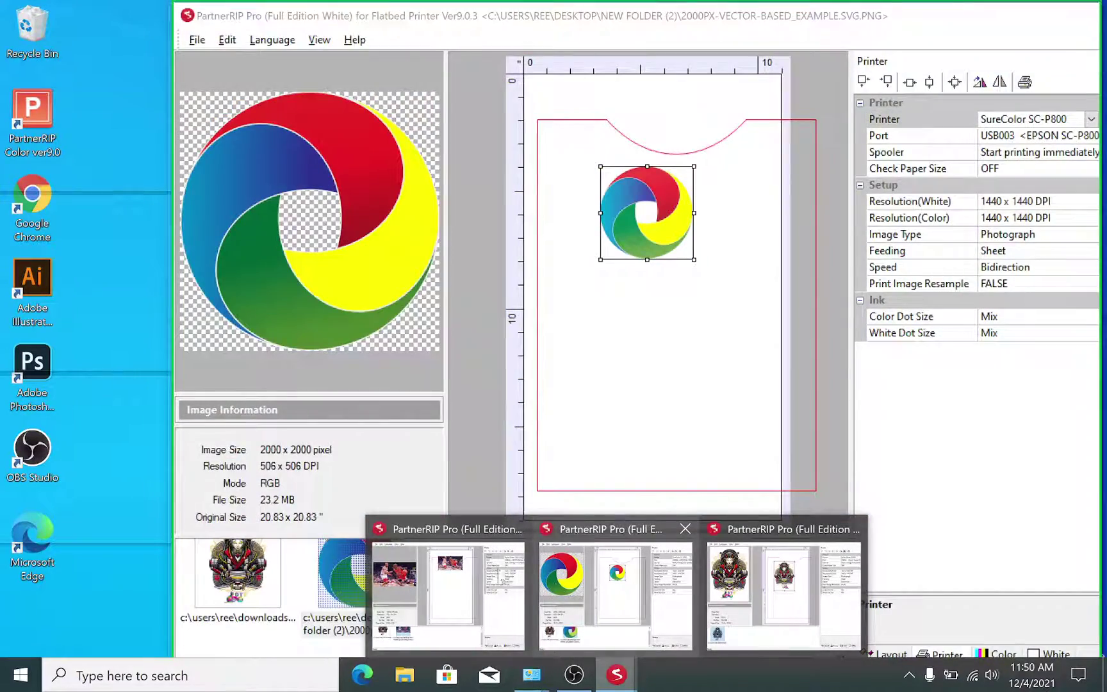
{"action": "mouse_move", "coordinate": [448, 567]}
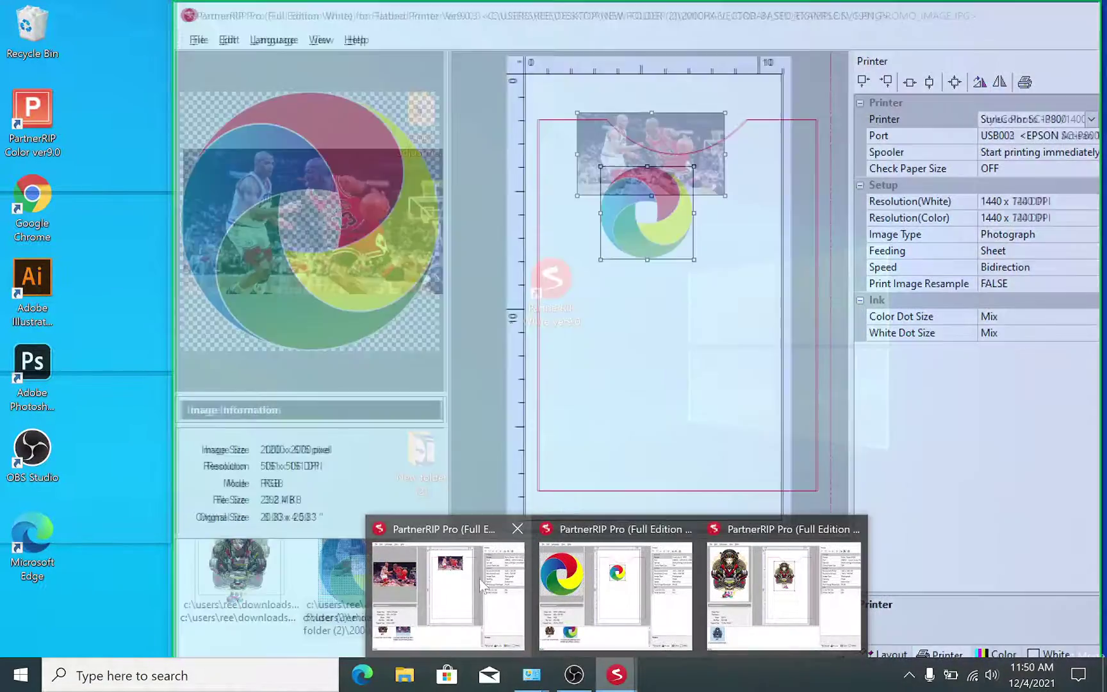
{"action": "mouse_move", "coordinate": [593, 557]}
{"action": "left_click", "coordinate": [449, 593]}
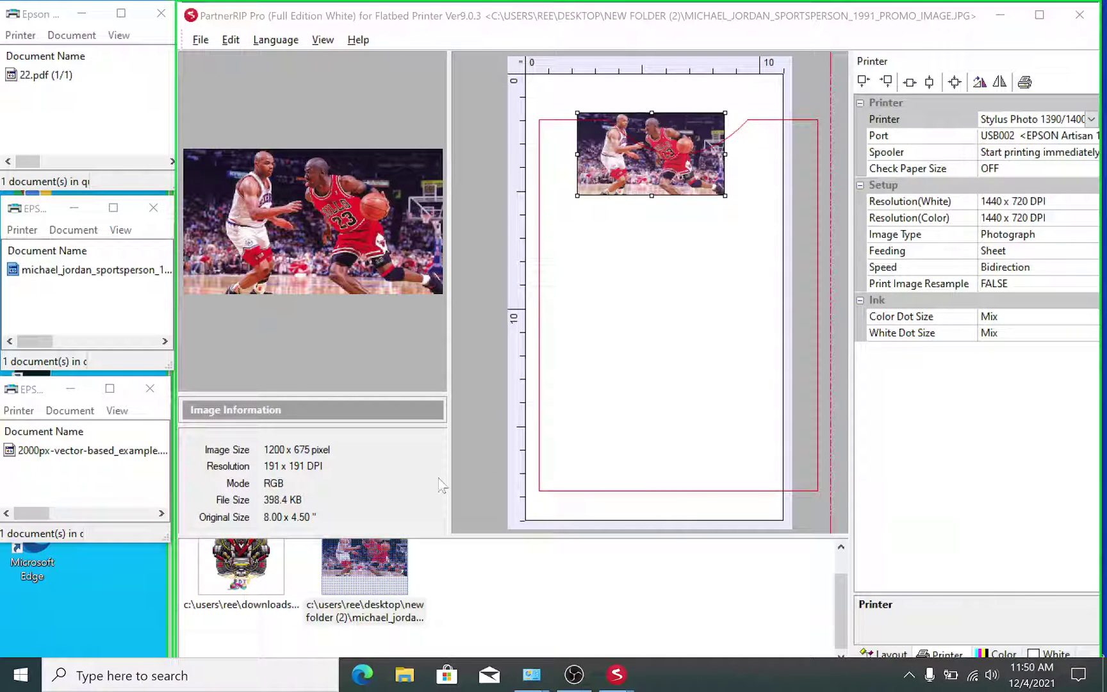
- Bring the OBS Studio recorder window in front of the PartnerRIP windows
{"action": "left_click", "coordinate": [574, 674]}
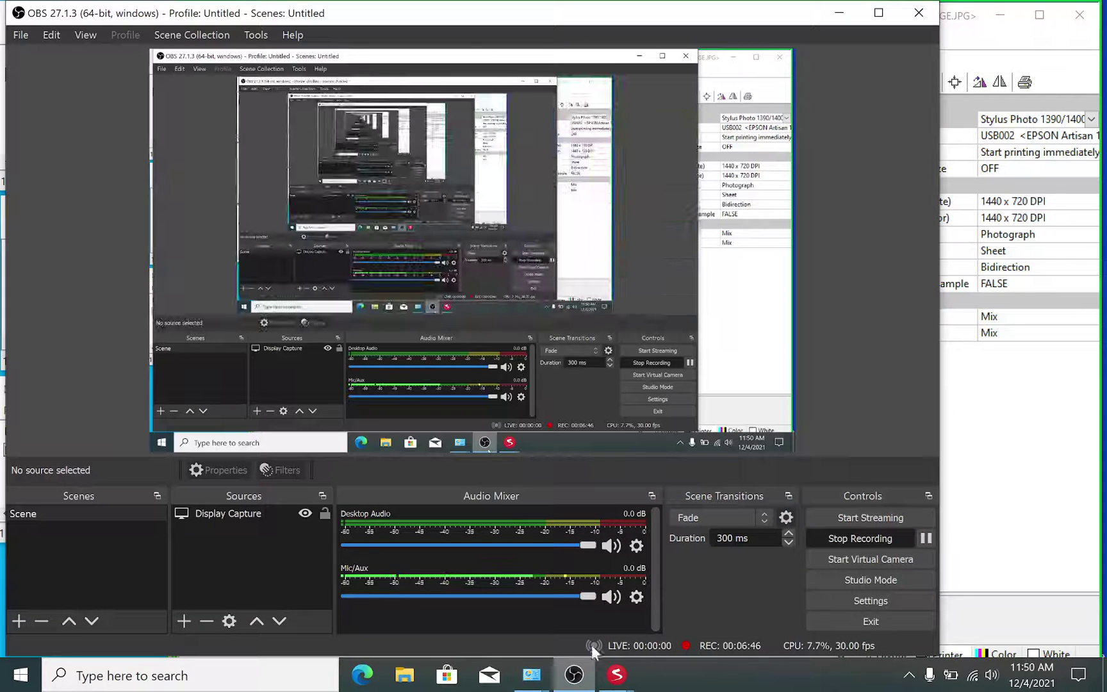